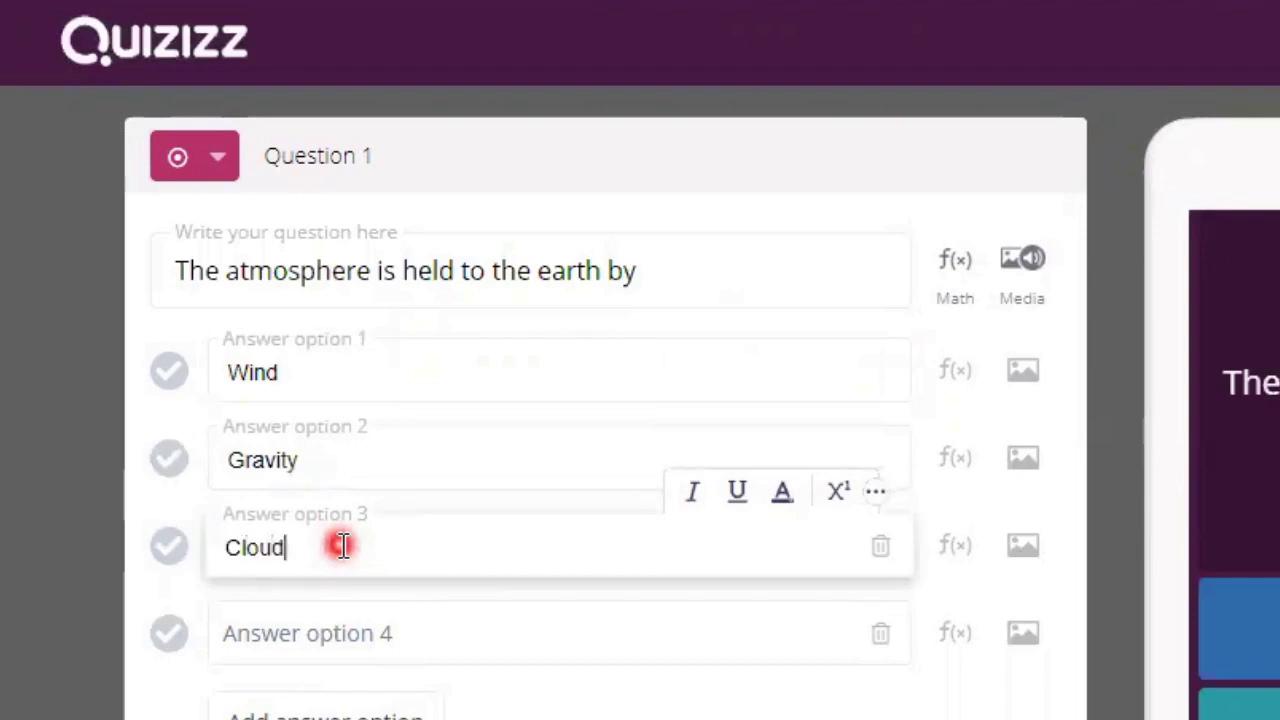
Step: Mark Gravity as the correct answer of Question 1 and save the question with the 30-second time limit
{"action": "left_click", "coordinate": [103, 432]}
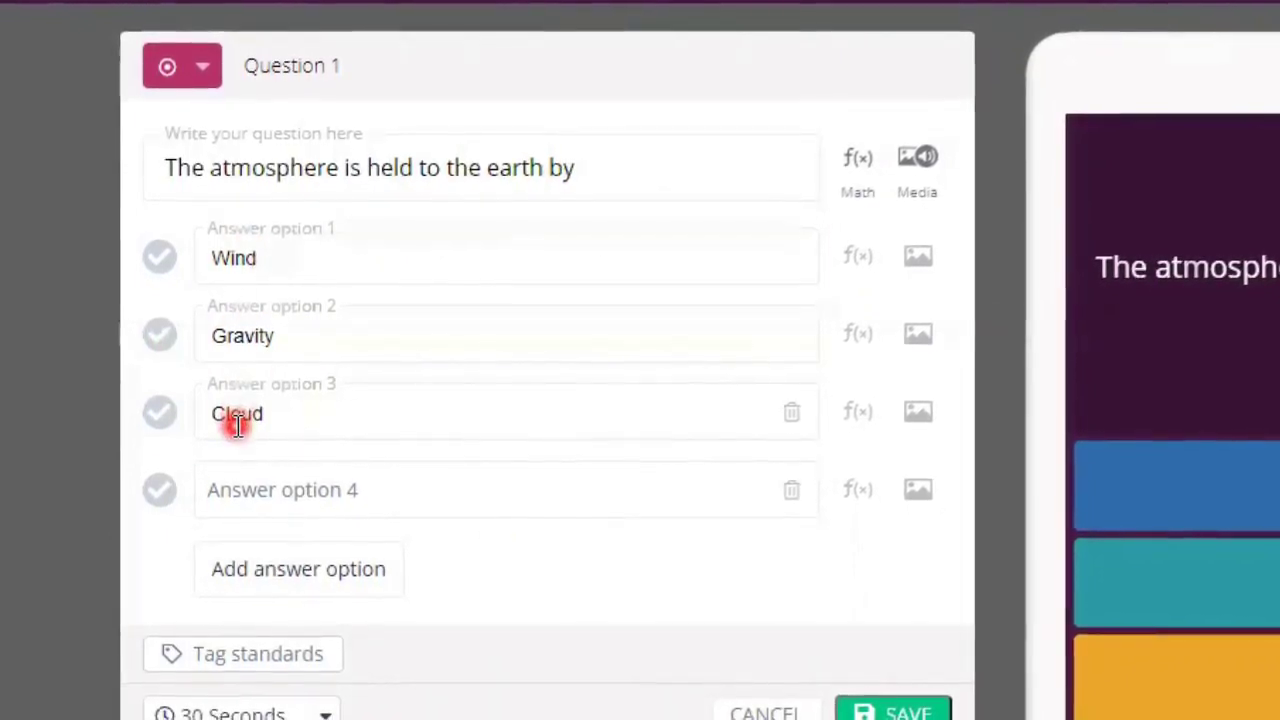
{"action": "left_click", "coordinate": [159, 333]}
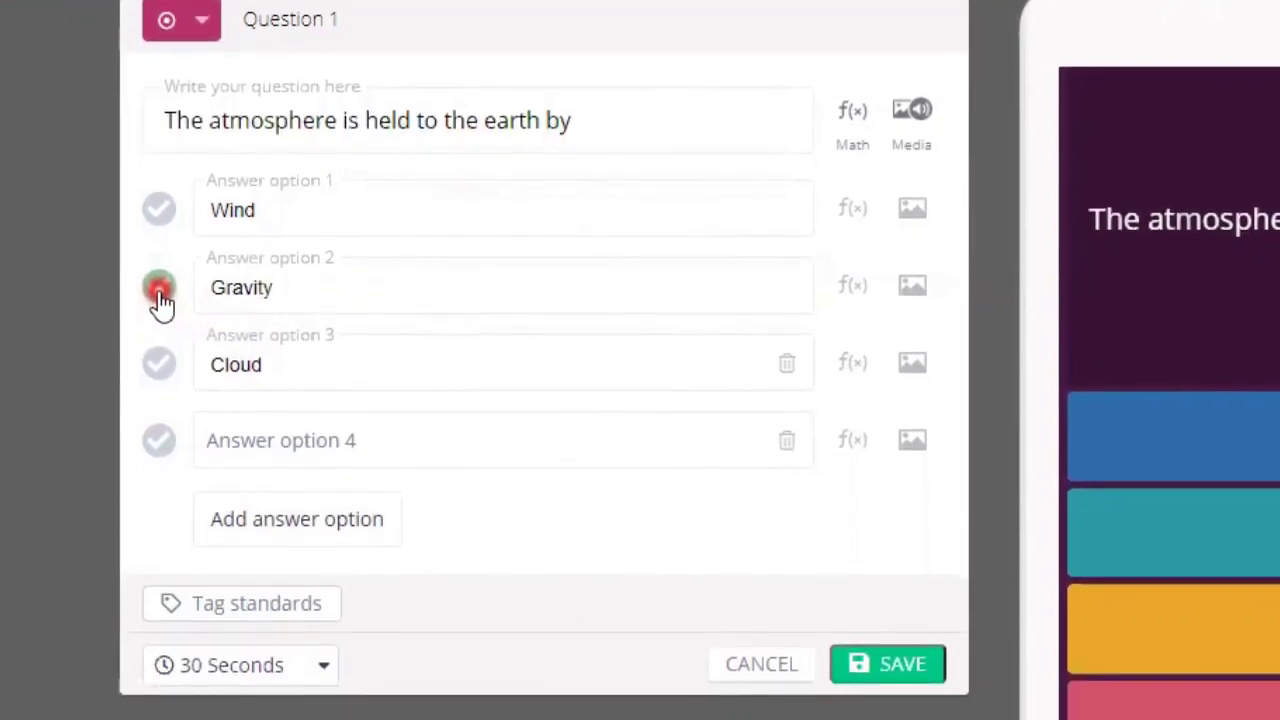
{"action": "left_click", "coordinate": [931, 681]}
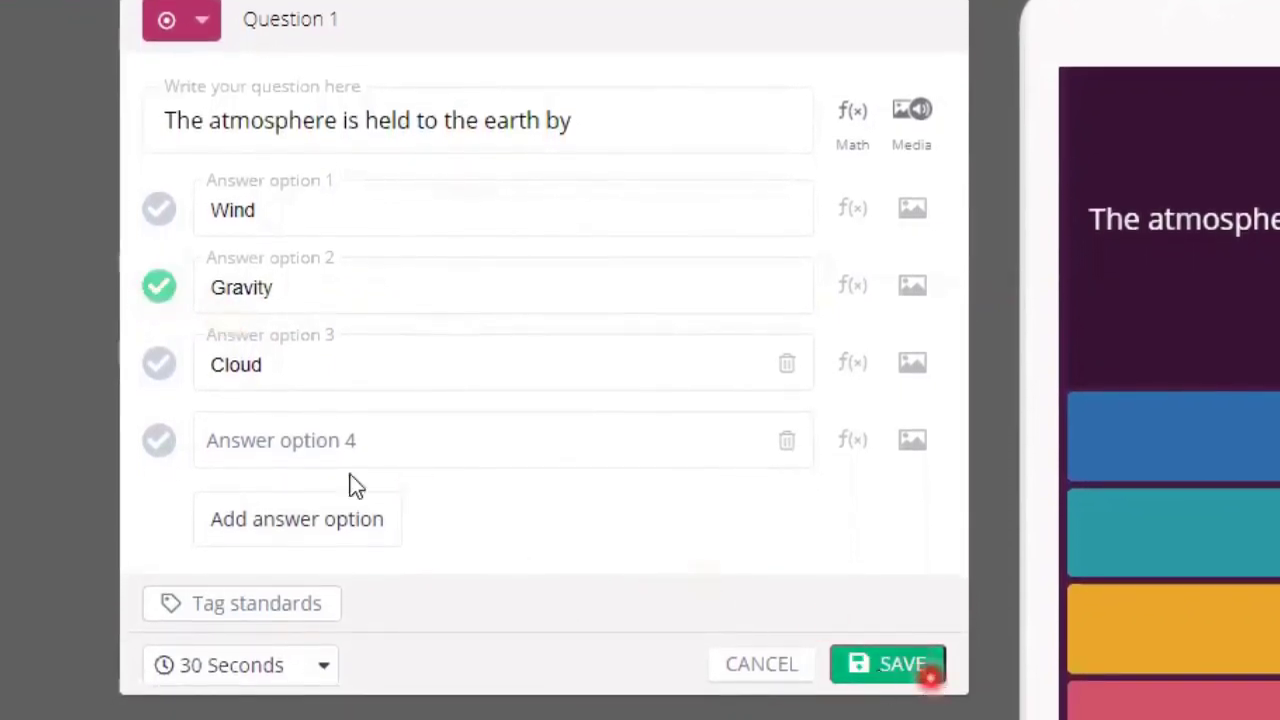
{"action": "left_click", "coordinate": [166, 284]}
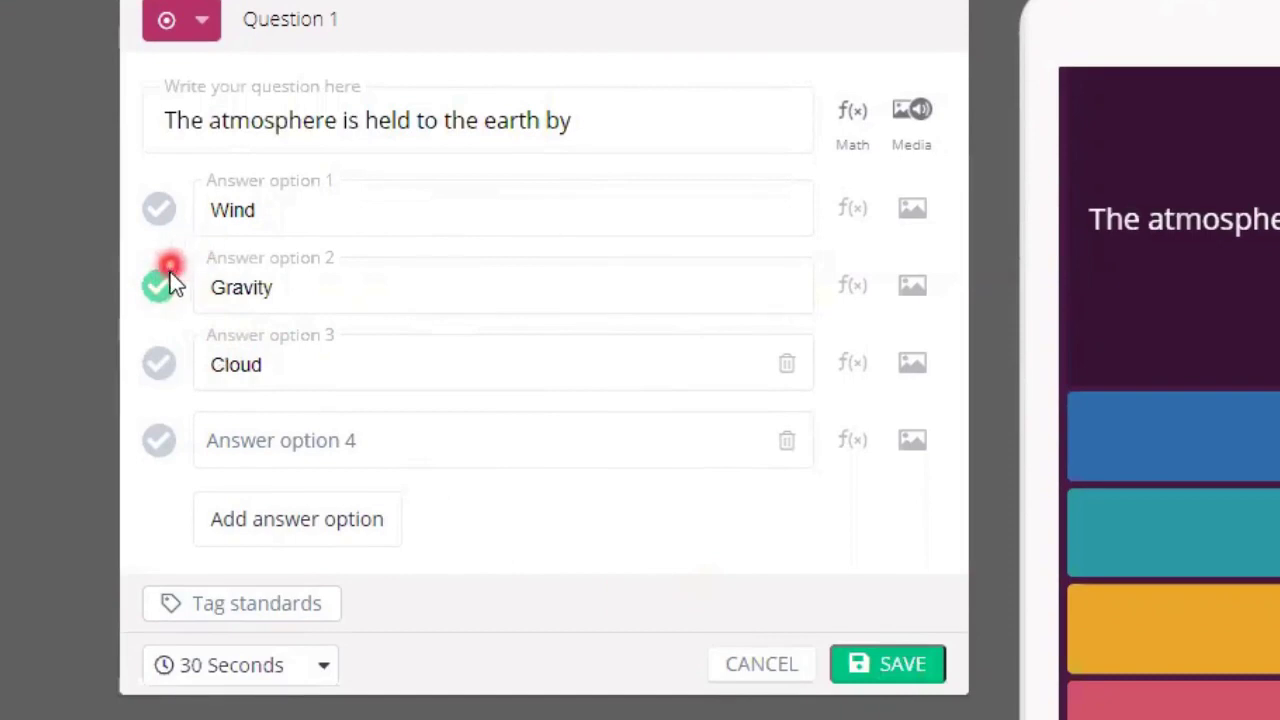
{"action": "left_click", "coordinate": [322, 670]}
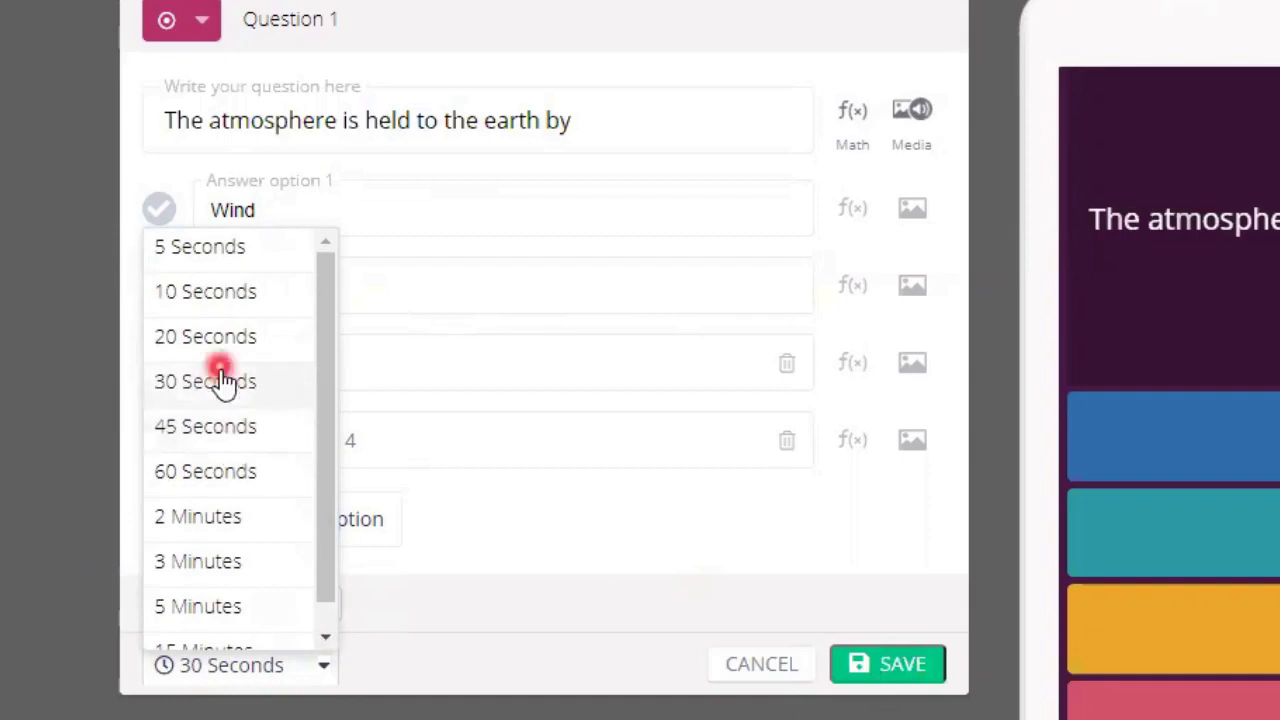
{"action": "left_click", "coordinate": [410, 665]}
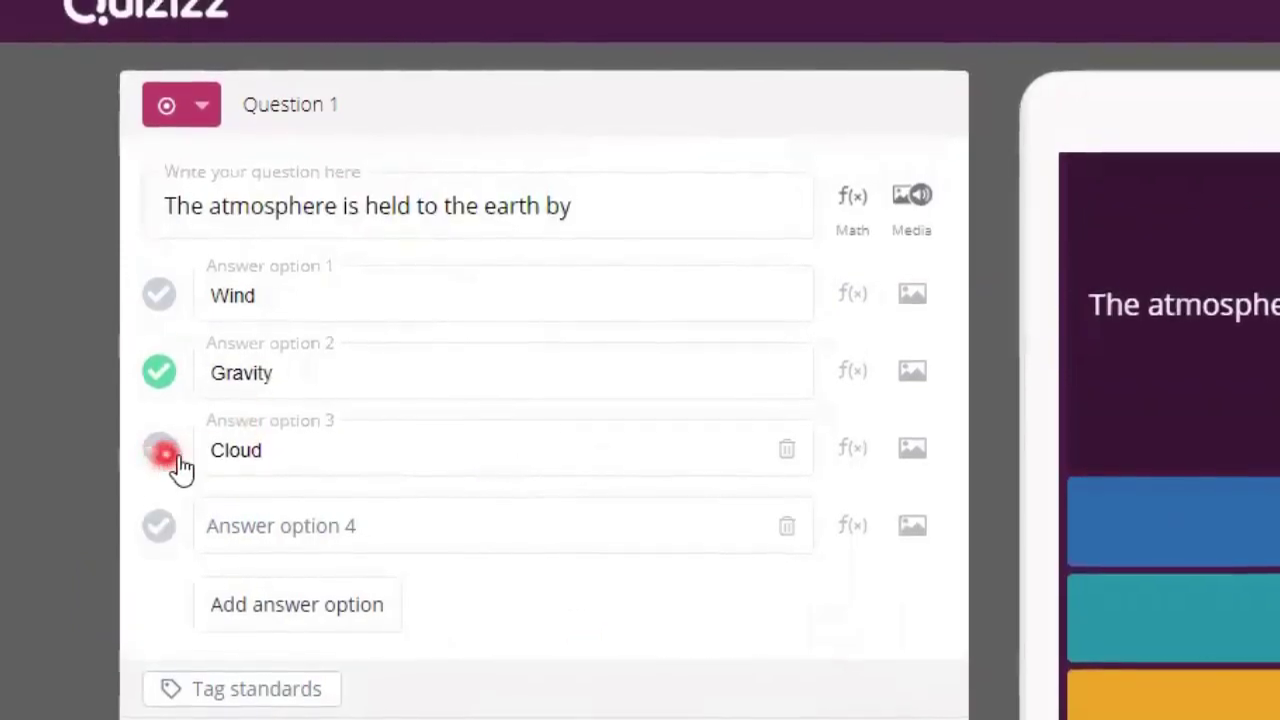
{"action": "left_click", "coordinate": [787, 450]}
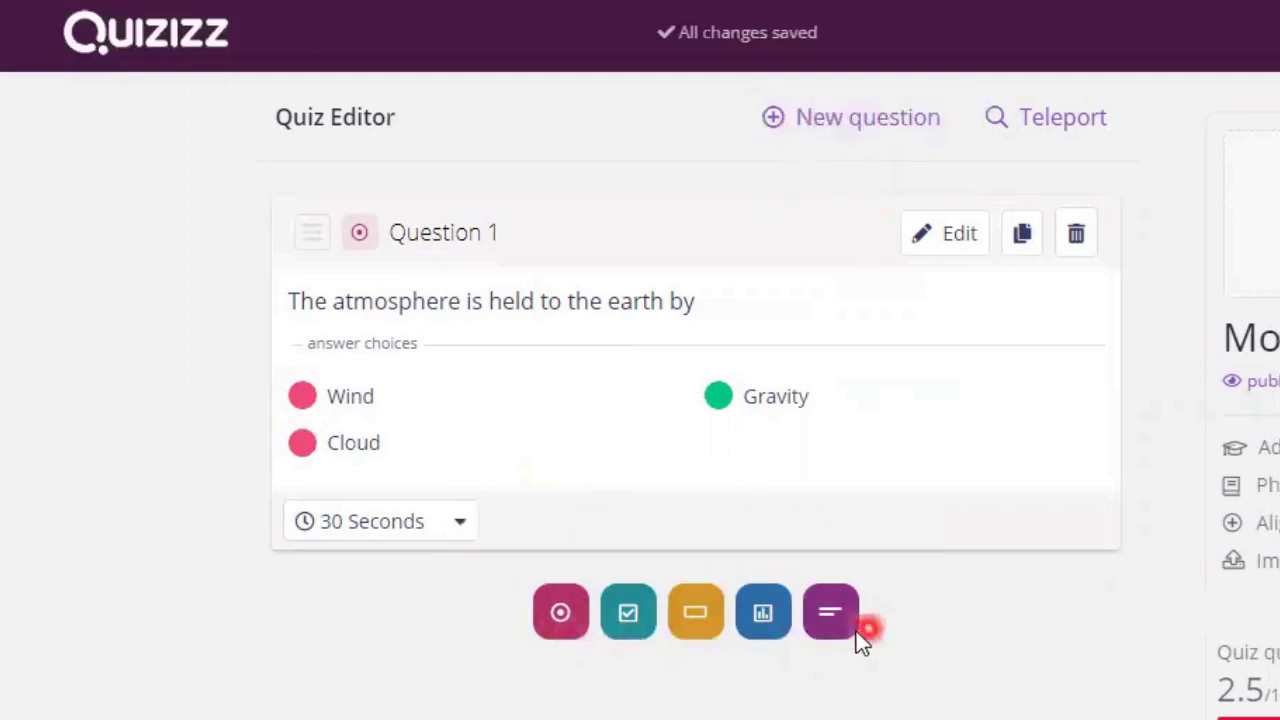
Step: Add a multiple-choice Question 2 with the text "The rate of change of the velocity of an object with respect to time"
{"action": "left_click", "coordinate": [568, 622]}
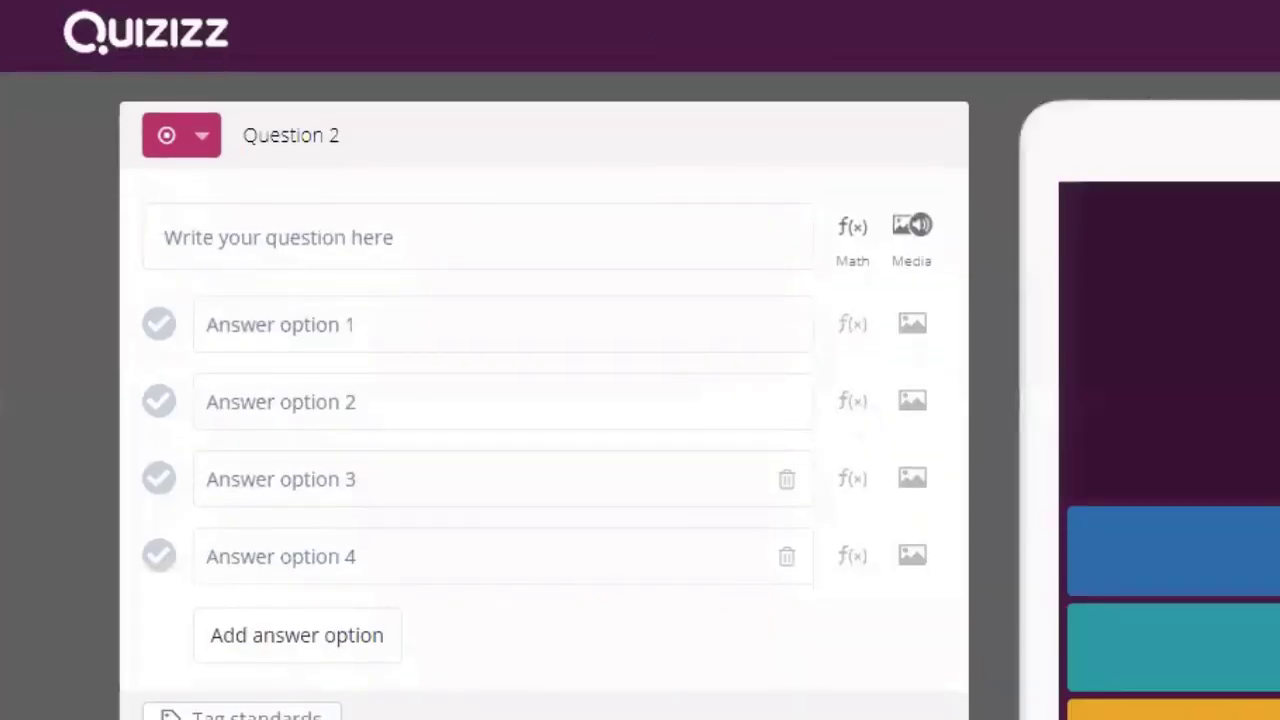
{"action": "left_click", "coordinate": [190, 236]}
{"action": "type", "text": "the rate of change of the velocity of an object with respect to time"}
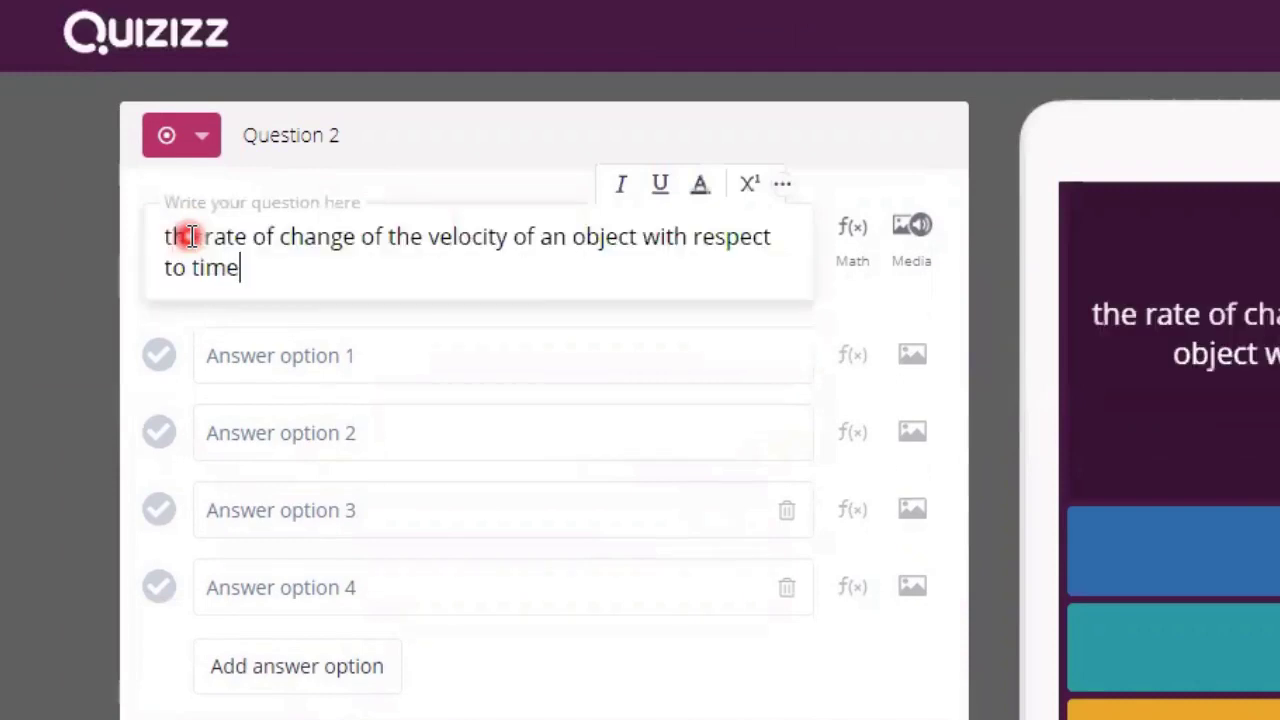
{"action": "left_click", "coordinate": [163, 236]}
{"action": "key", "text": "Delete"}
{"action": "type", "text": "T"}
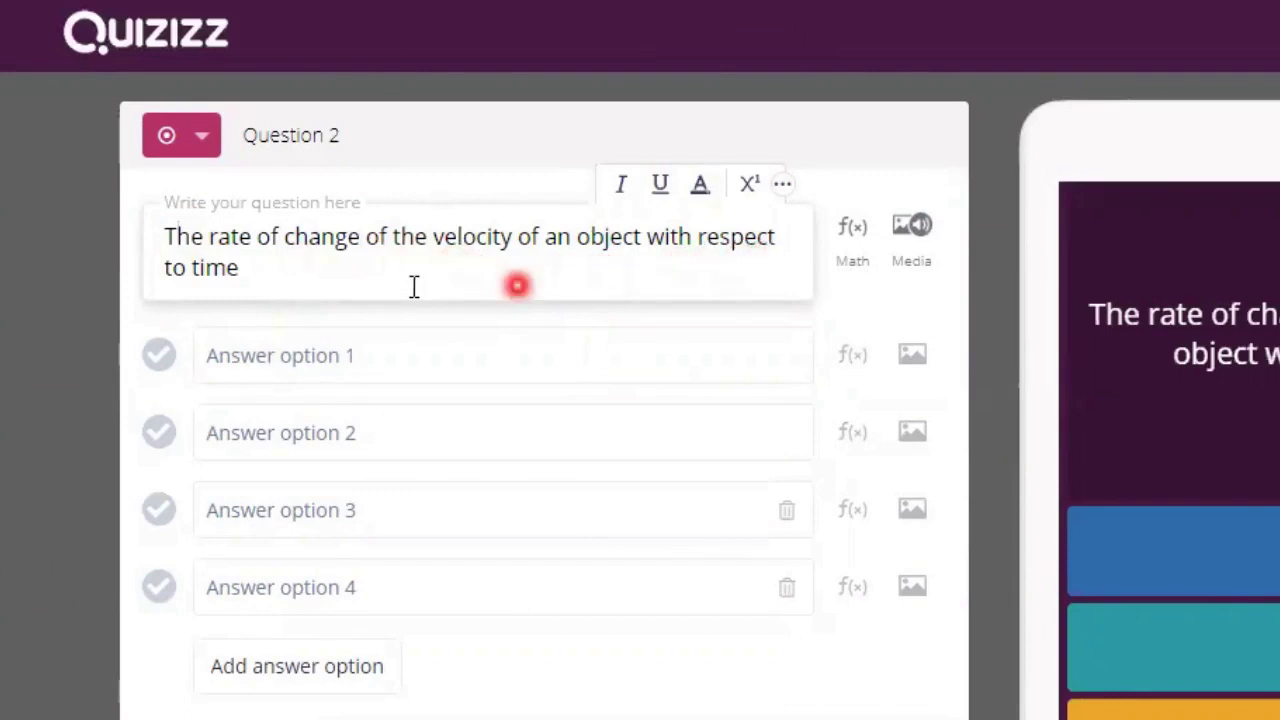
Step: Give Question 2 the answer options Acceleration, Gravity and Velocity with Acceleration as the correct one, and save it
{"action": "left_click", "coordinate": [289, 357]}
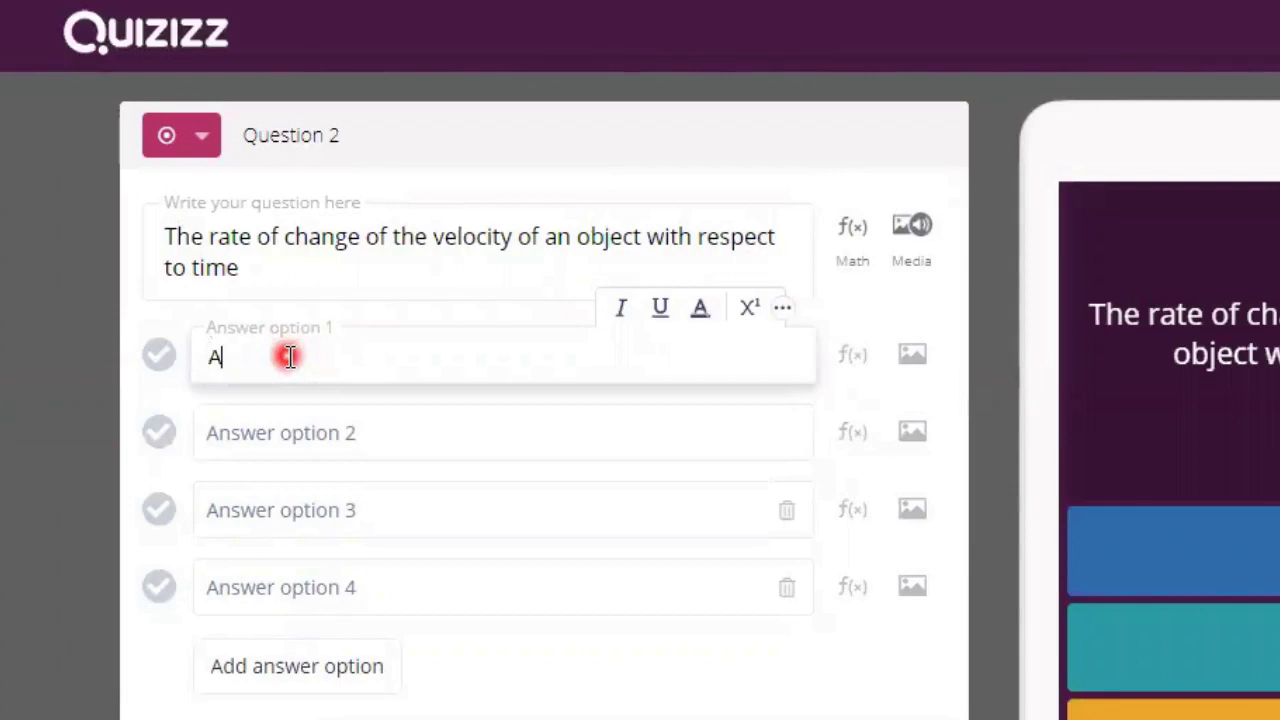
{"action": "type", "text": "Acceleration"}
{"action": "left_click", "coordinate": [312, 444]}
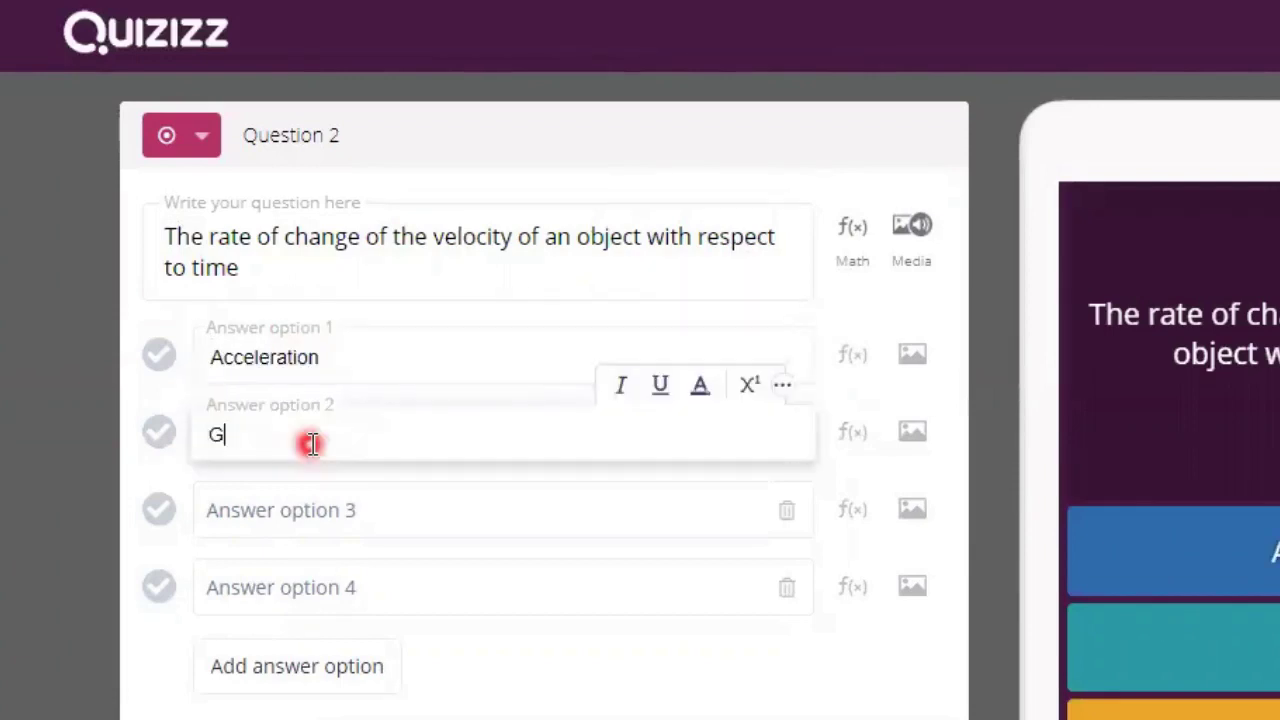
{"action": "left_click", "coordinate": [306, 522]}
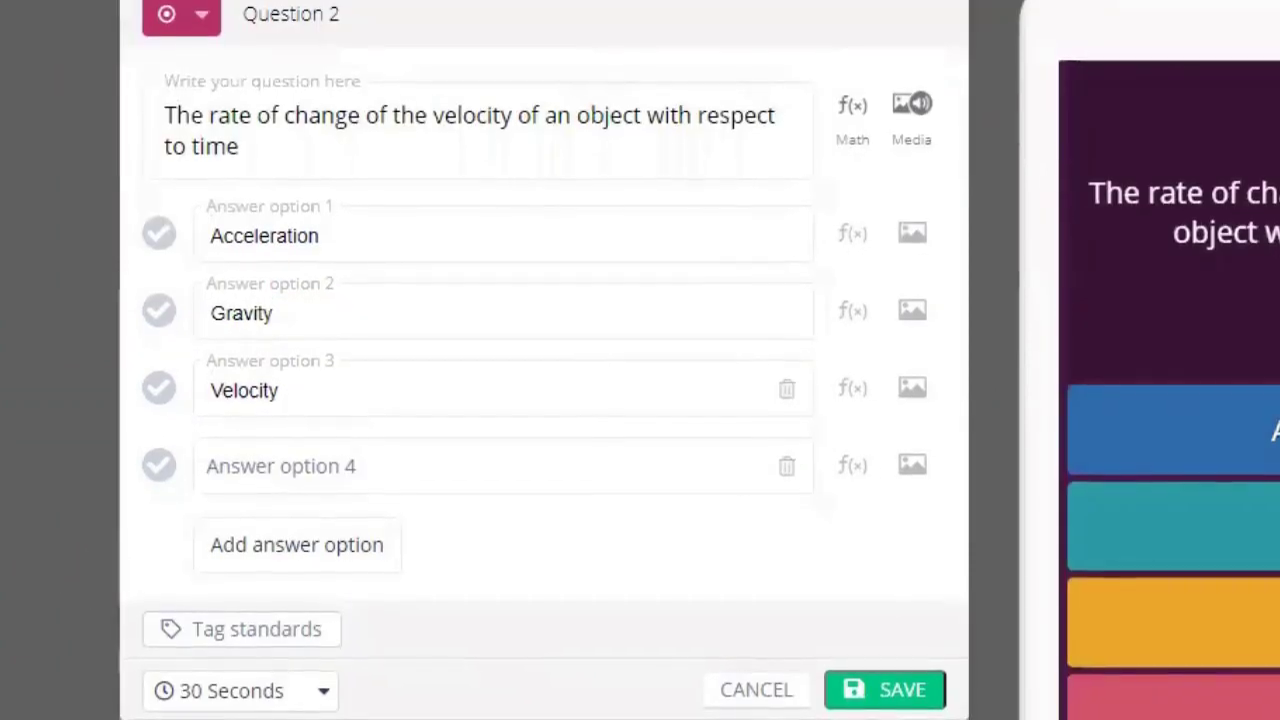
{"action": "left_click", "coordinate": [161, 365]}
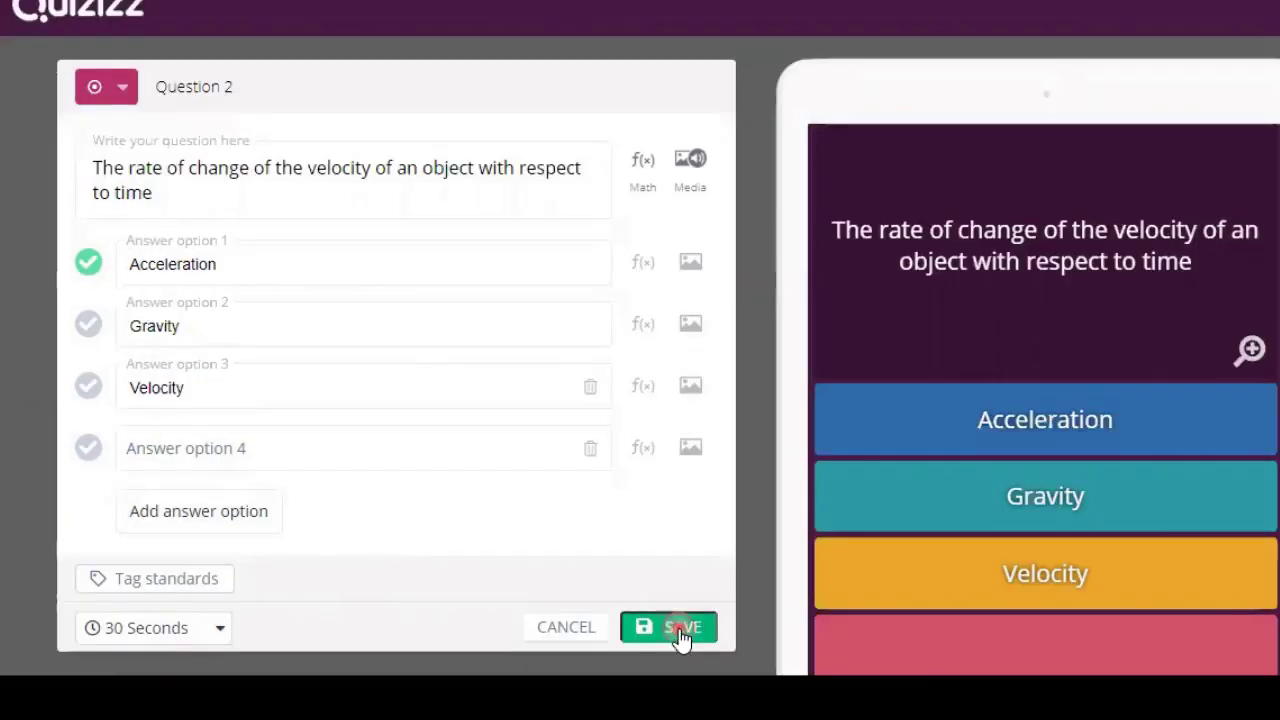
{"action": "left_click", "coordinate": [902, 689]}
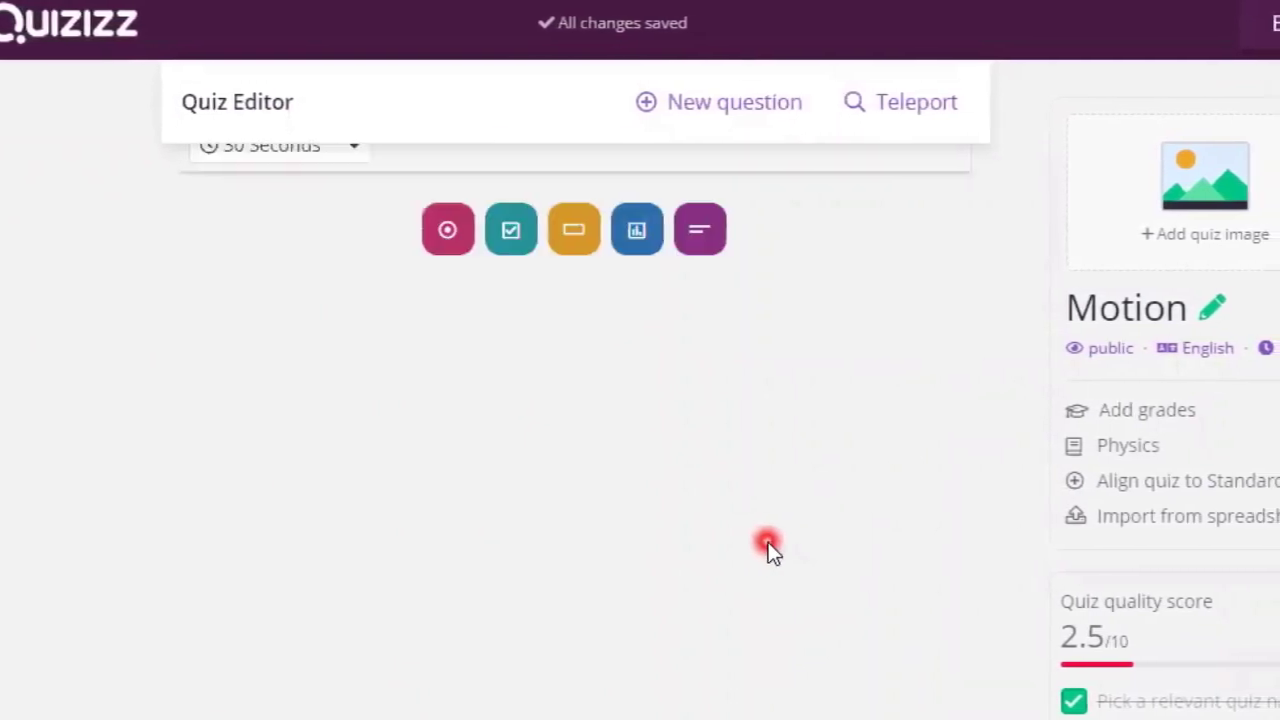
Step: Browse the public Motion quizzes with Teleport and add "What is a force?" from the 20-question 5th grade Science quiz
{"action": "scroll", "coordinate": [766, 542], "scroll_direction": "up", "scroll_amount": 3}
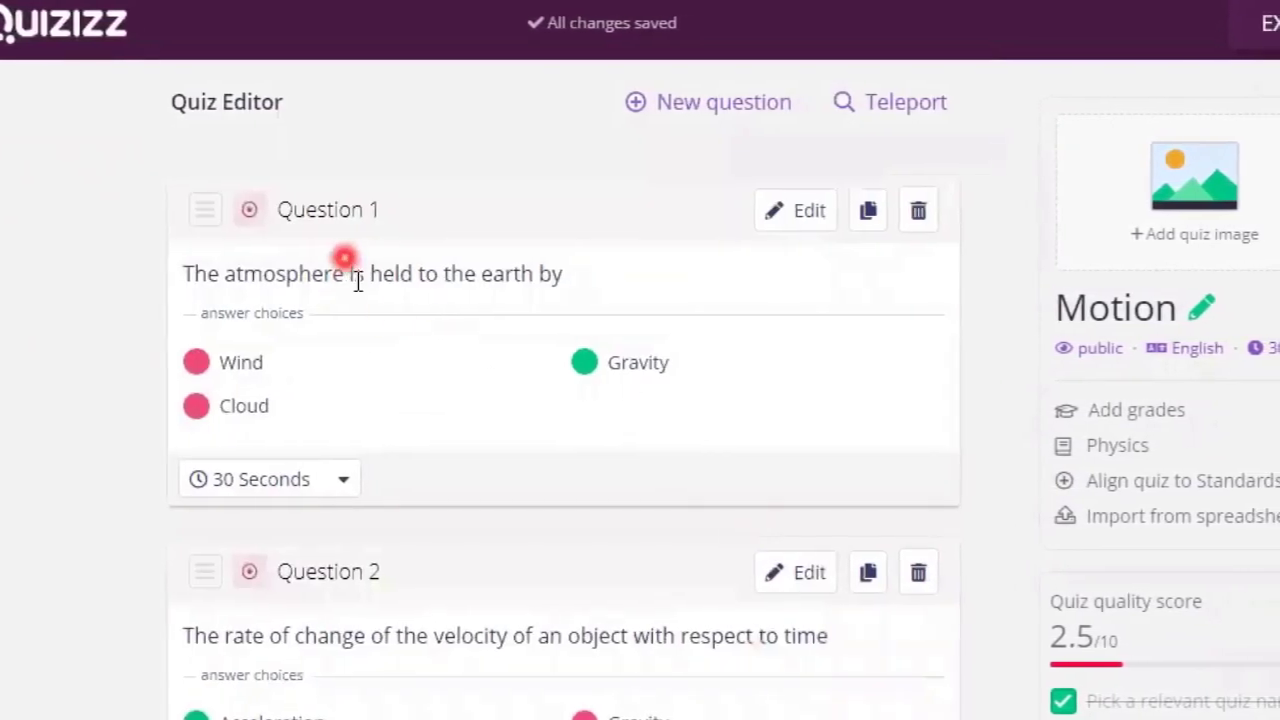
{"action": "scroll", "coordinate": [357, 280], "scroll_direction": "down", "scroll_amount": 5}
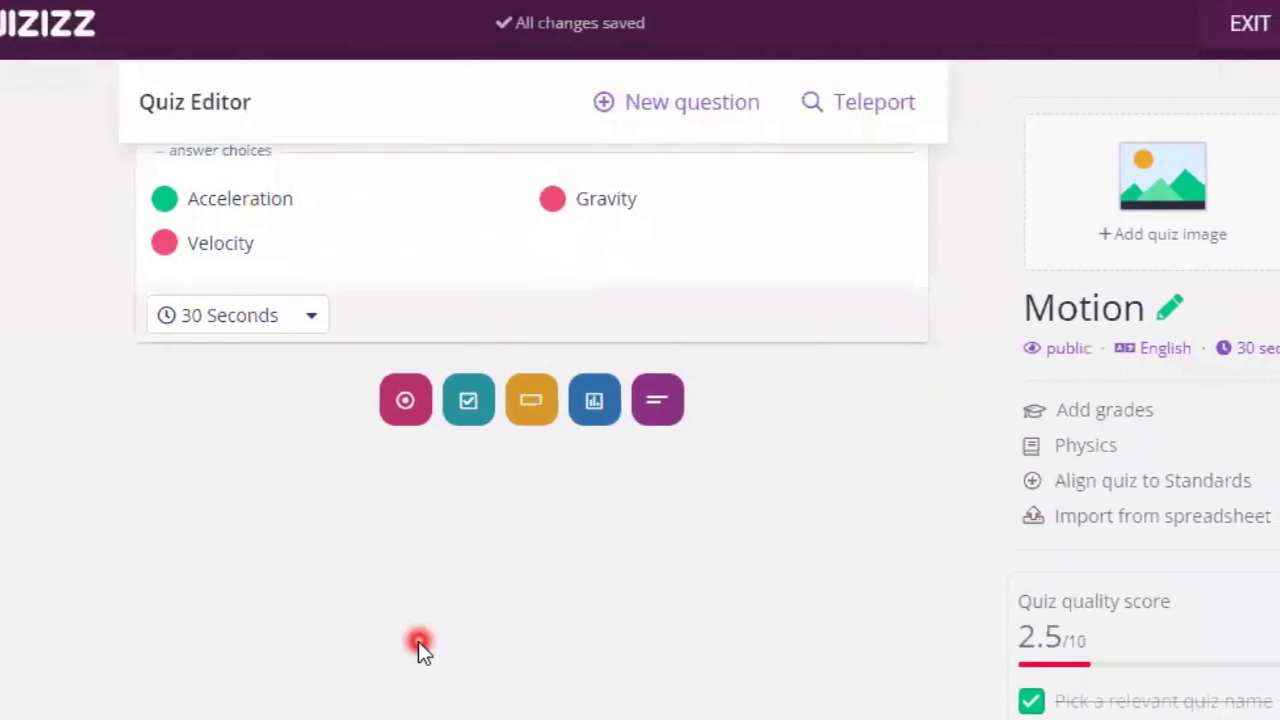
{"action": "scroll", "coordinate": [370, 390], "scroll_direction": "up", "scroll_amount": 5}
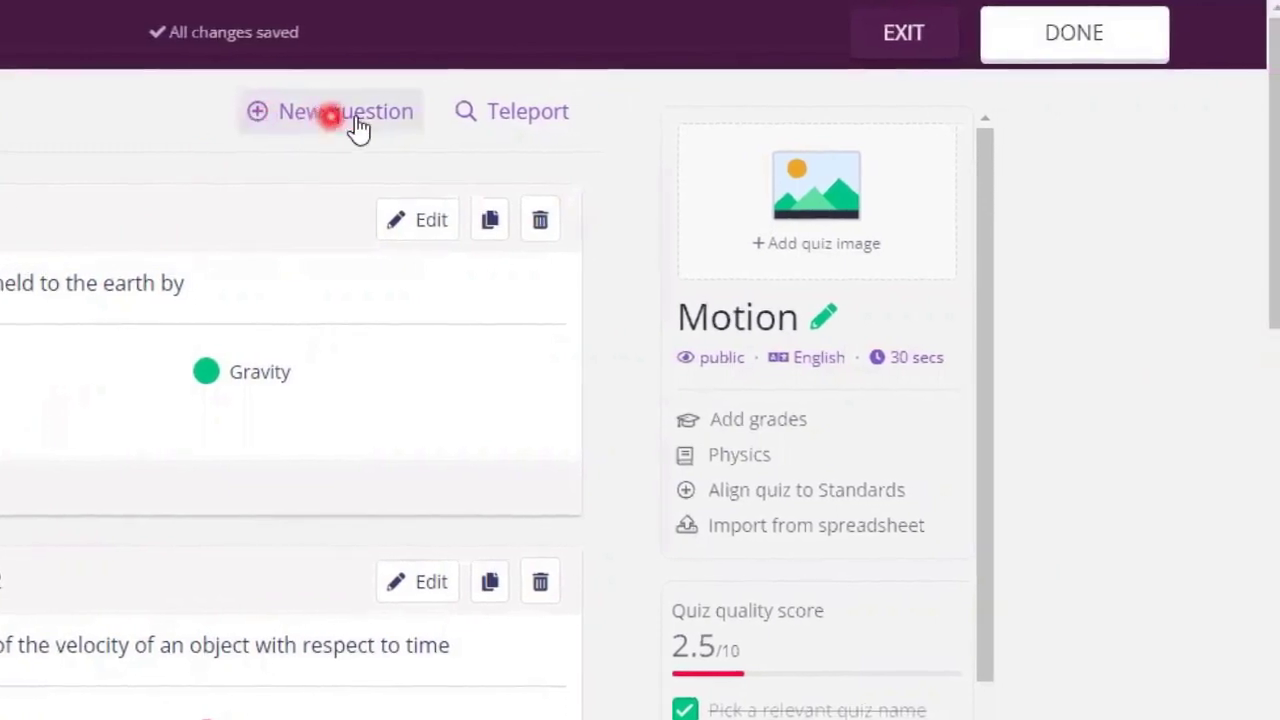
{"action": "left_click", "coordinate": [495, 112]}
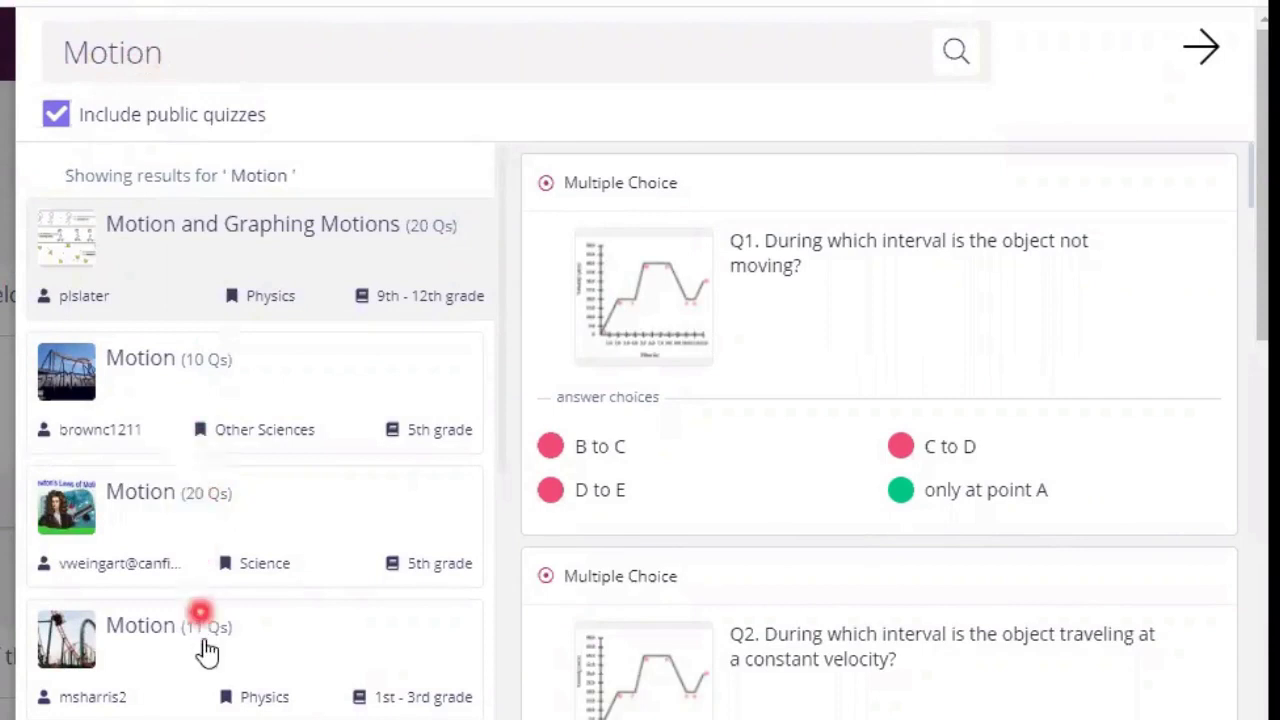
{"action": "scroll", "coordinate": [200, 390], "scroll_direction": "down", "scroll_amount": 5}
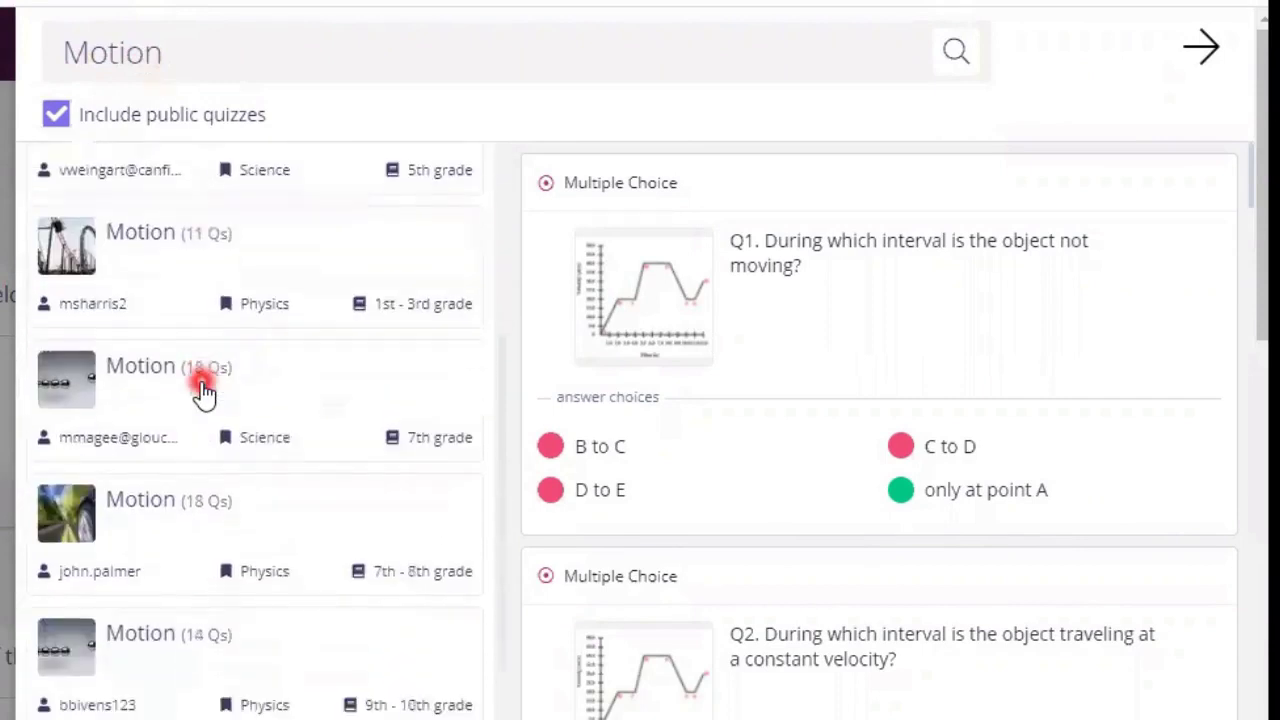
{"action": "scroll", "coordinate": [200, 380], "scroll_direction": "up", "scroll_amount": 5}
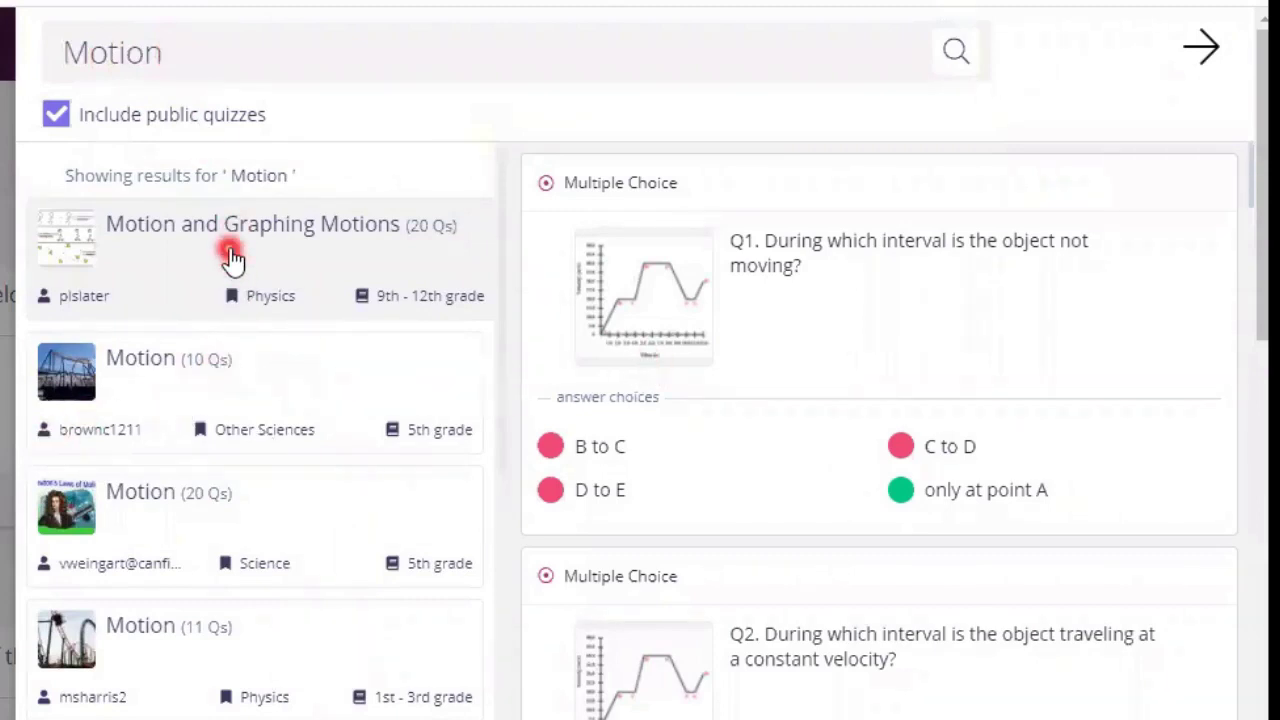
{"action": "left_click", "coordinate": [148, 247]}
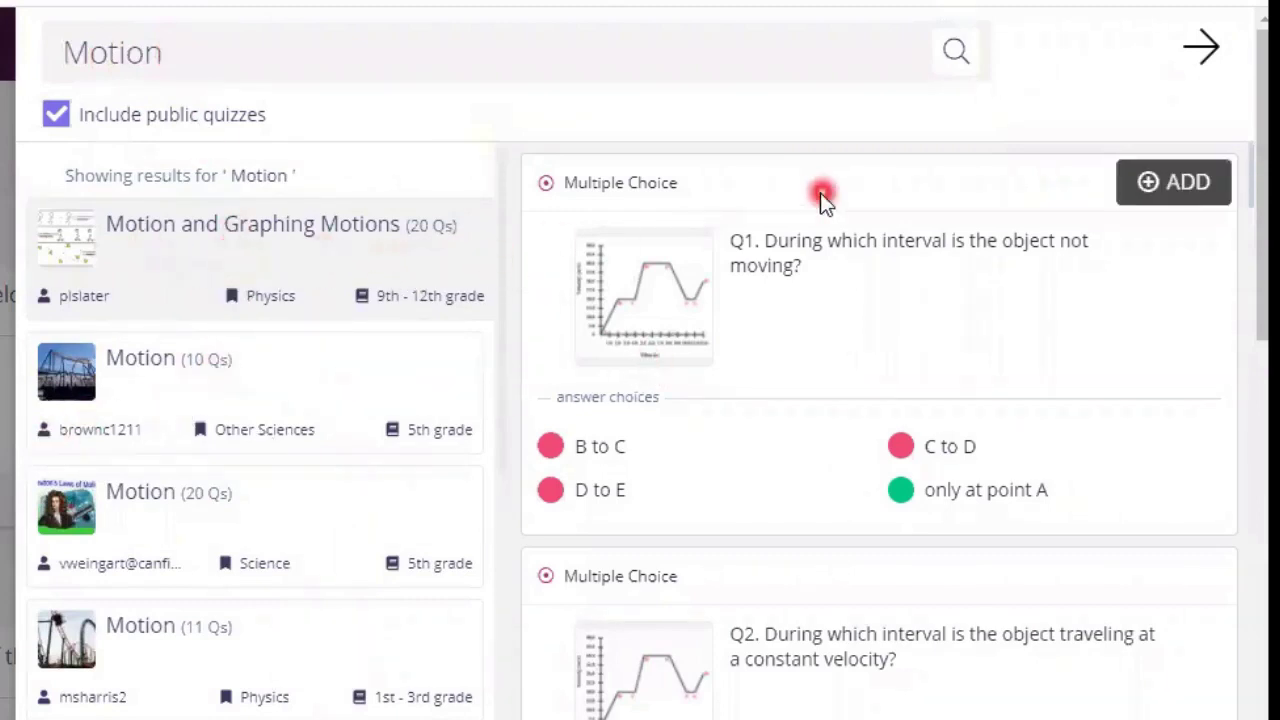
{"action": "left_click", "coordinate": [176, 386]}
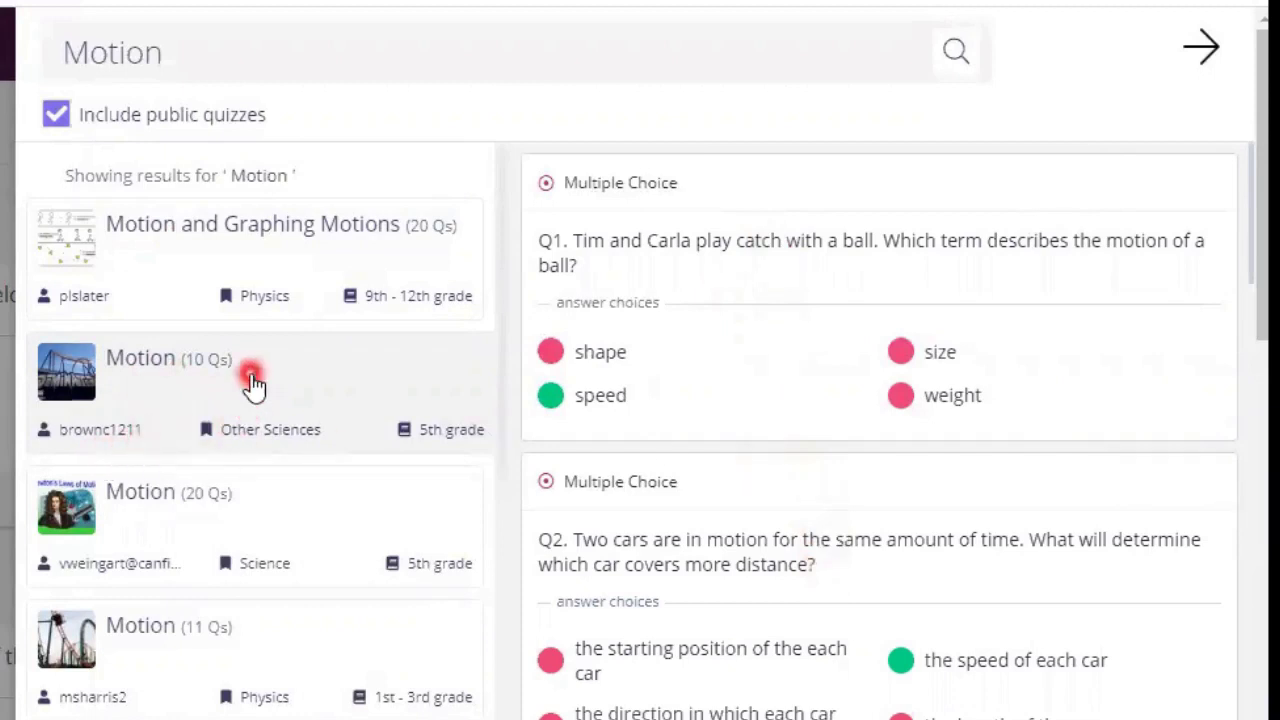
{"action": "left_click", "coordinate": [254, 514]}
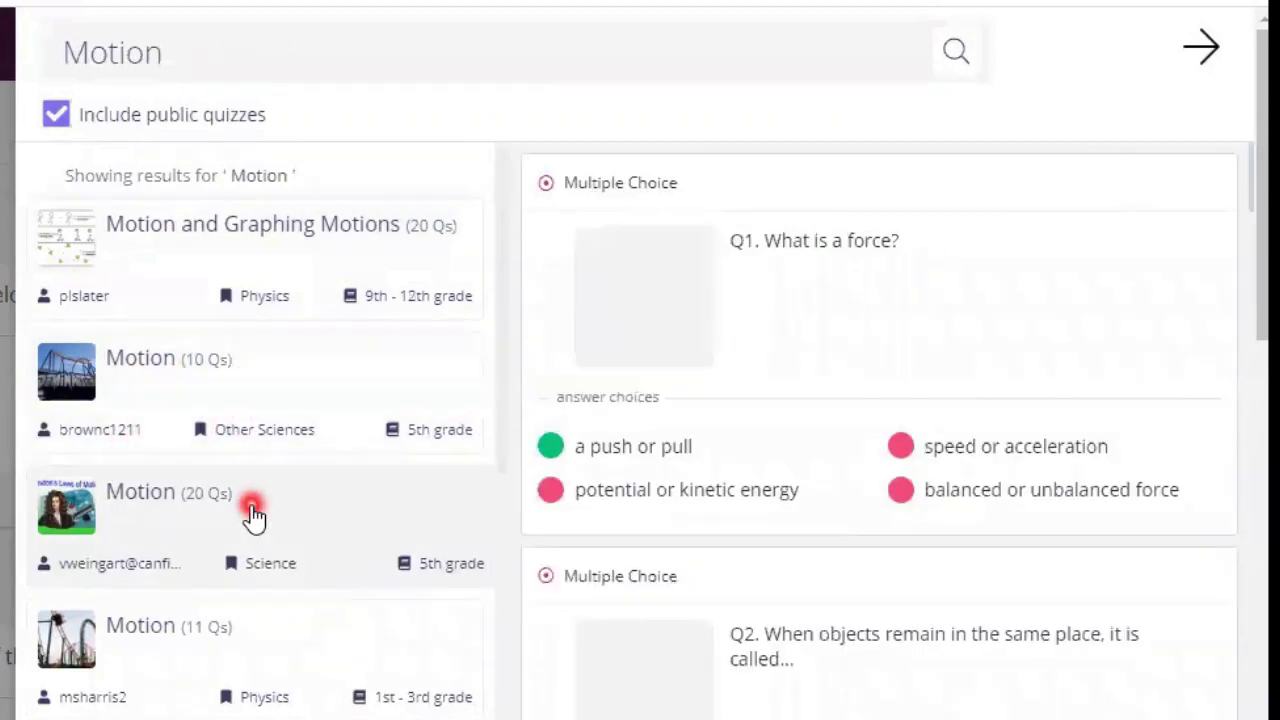
{"action": "mouse_move", "coordinate": [705, 297]}
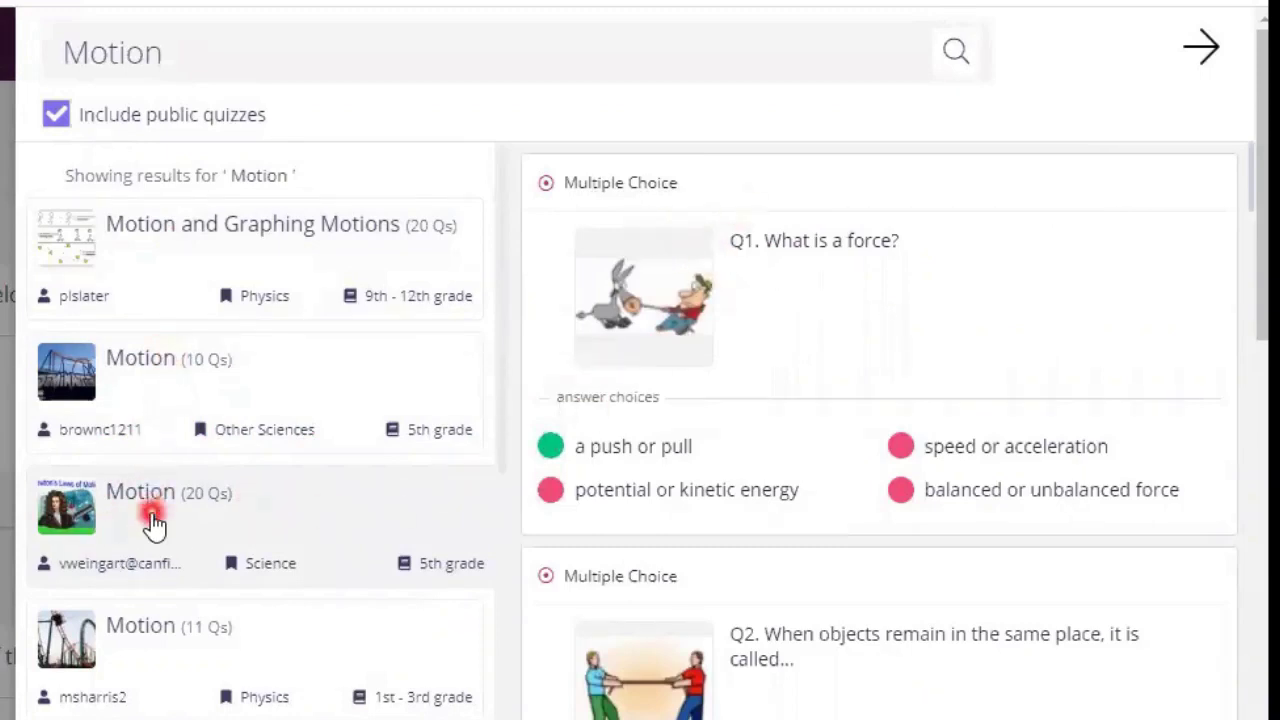
{"action": "mouse_move", "coordinate": [780, 278]}
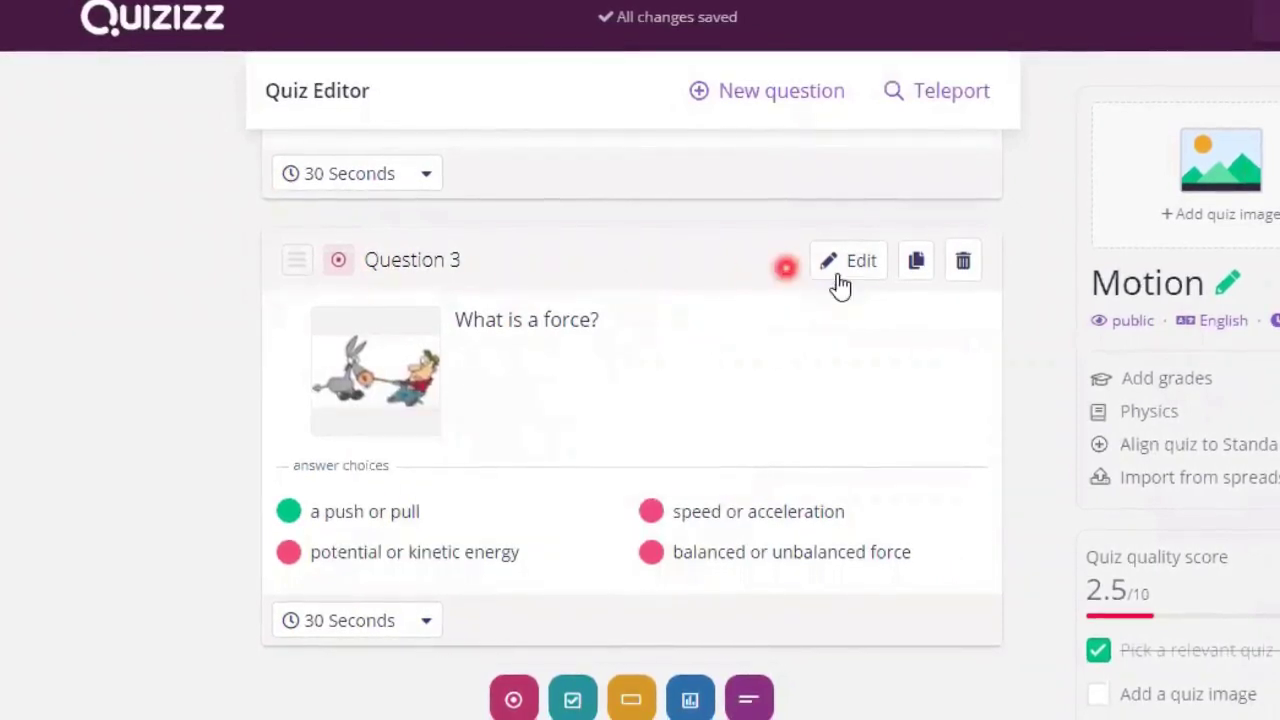
Step: Delete the answer option "balanced or unbalanced force" from Question 3 and save the question
{"action": "scroll", "coordinate": [831, 351], "scroll_direction": "up", "scroll_amount": 1}
{"action": "scroll", "coordinate": [857, 343], "scroll_direction": "down", "scroll_amount": 1}
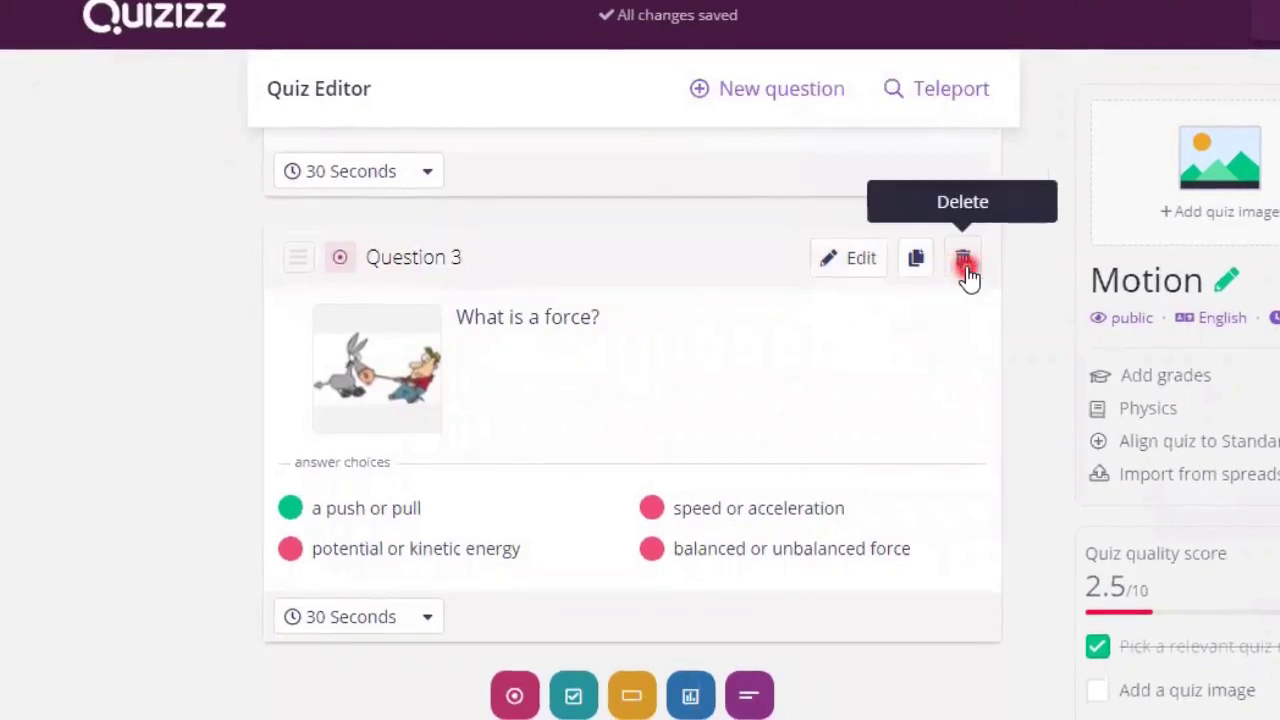
{"action": "left_click", "coordinate": [866, 265]}
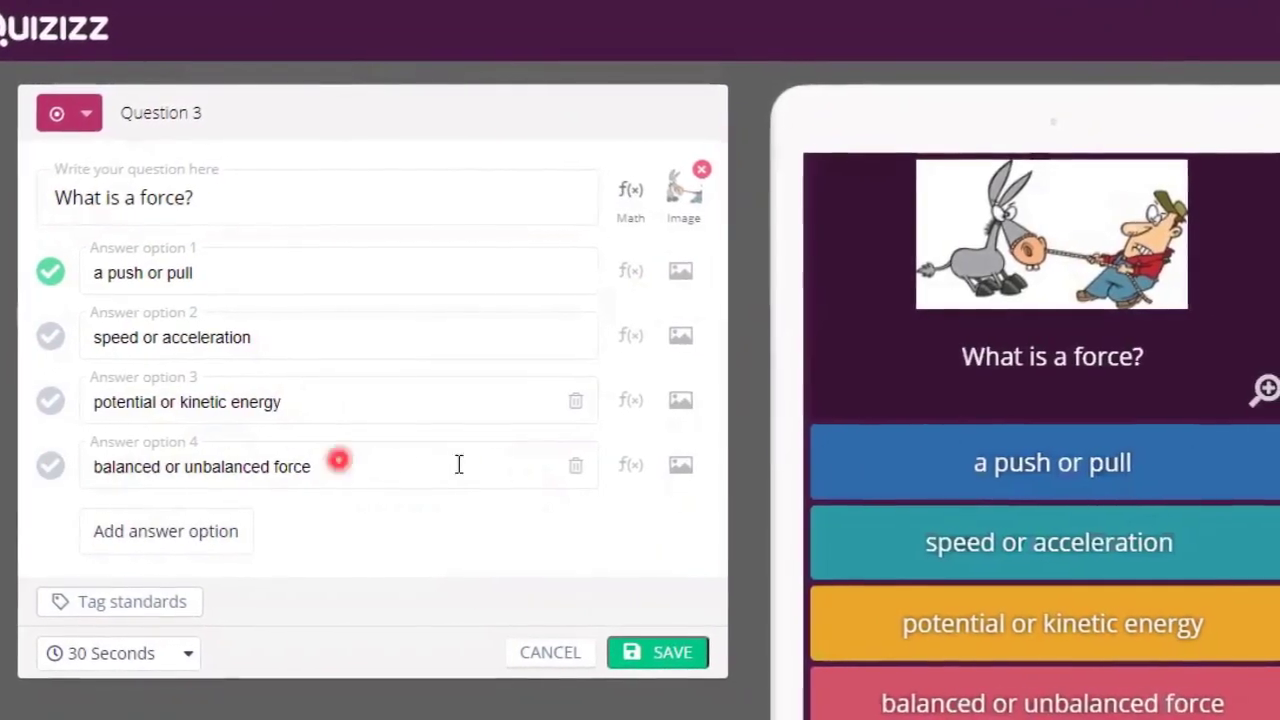
{"action": "left_click", "coordinate": [575, 465]}
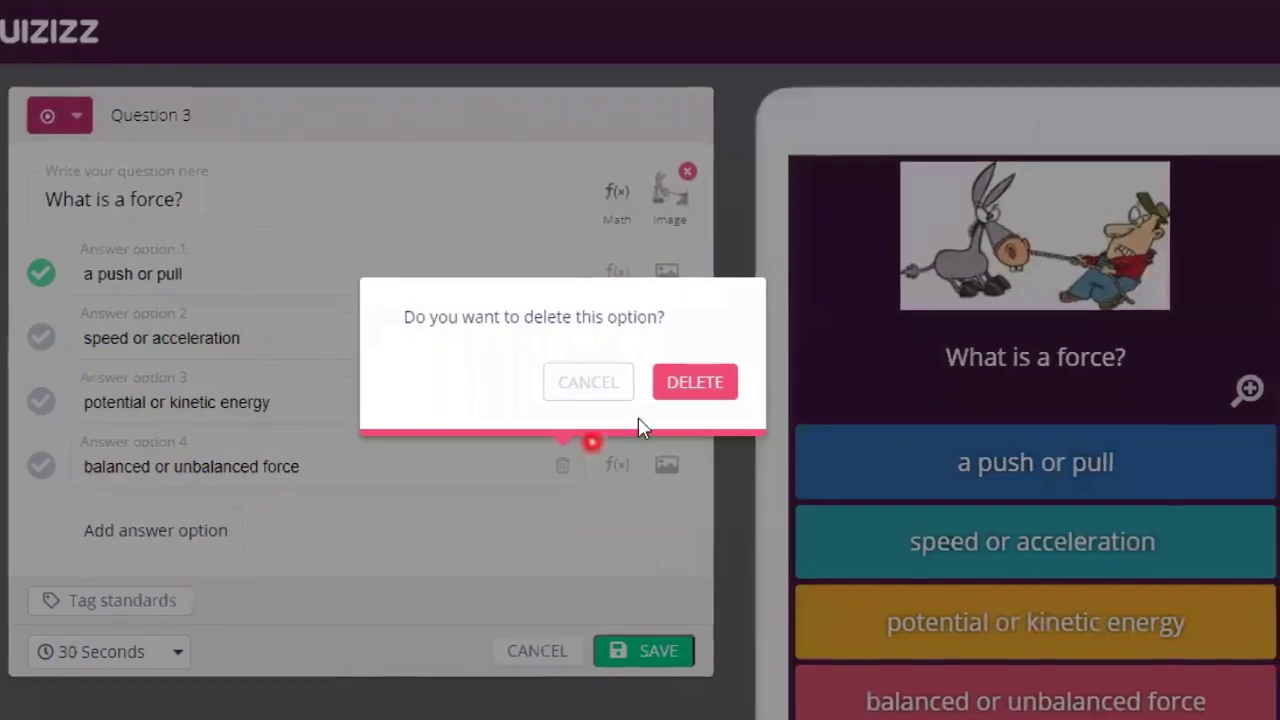
{"action": "left_click", "coordinate": [672, 388]}
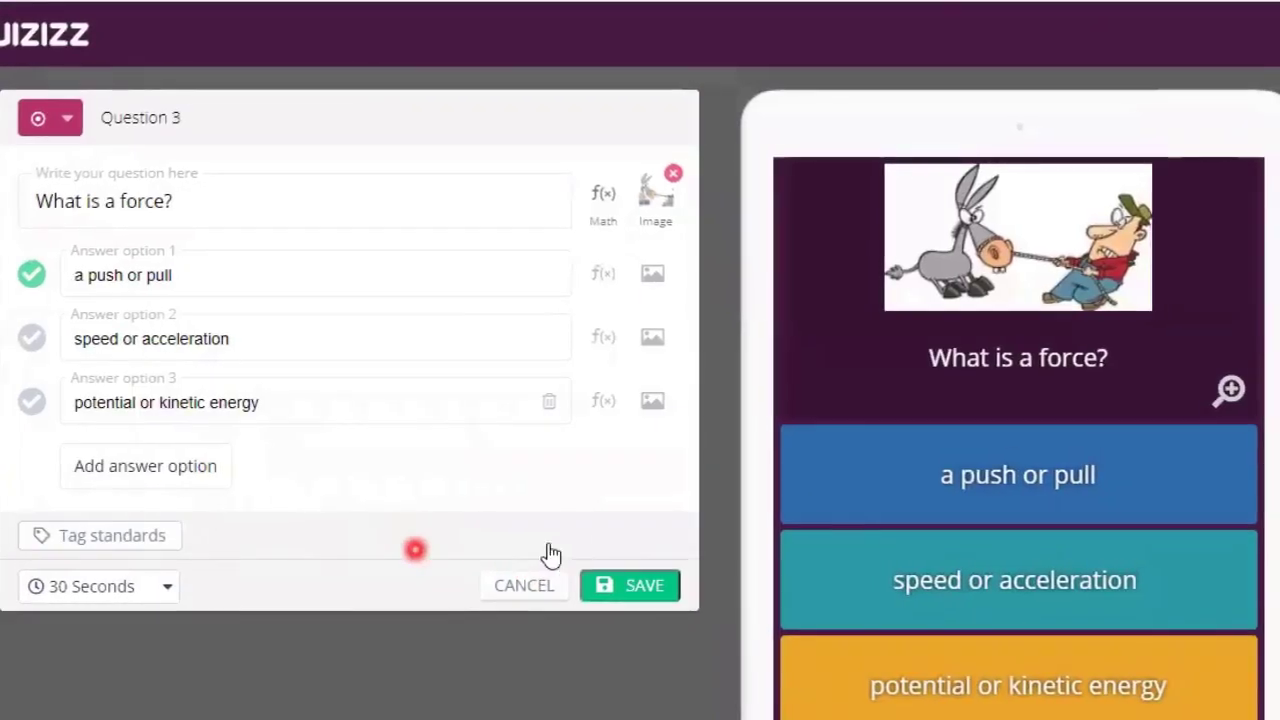
{"action": "left_click", "coordinate": [647, 601]}
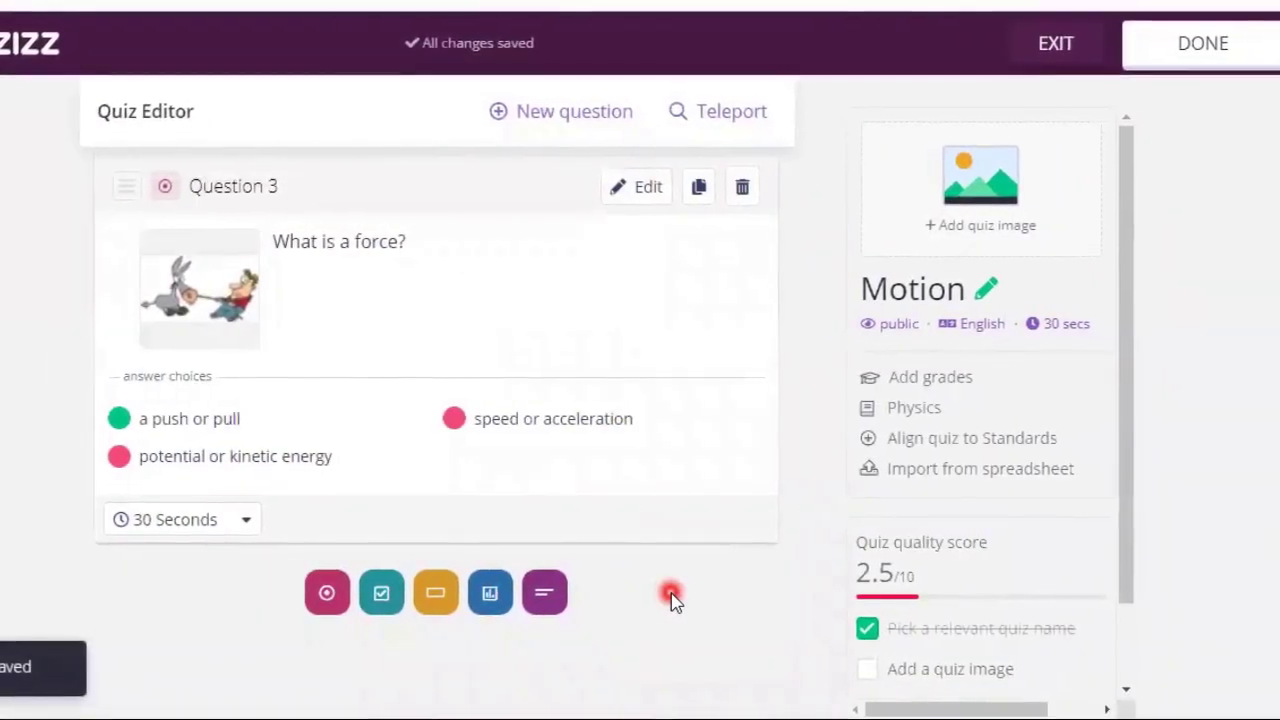
Step: Finish editing the Motion quiz and upload the beta-ray-generator picture as the title image in its quiz details
{"action": "scroll", "coordinate": [668, 598], "scroll_direction": "up", "scroll_amount": 5}
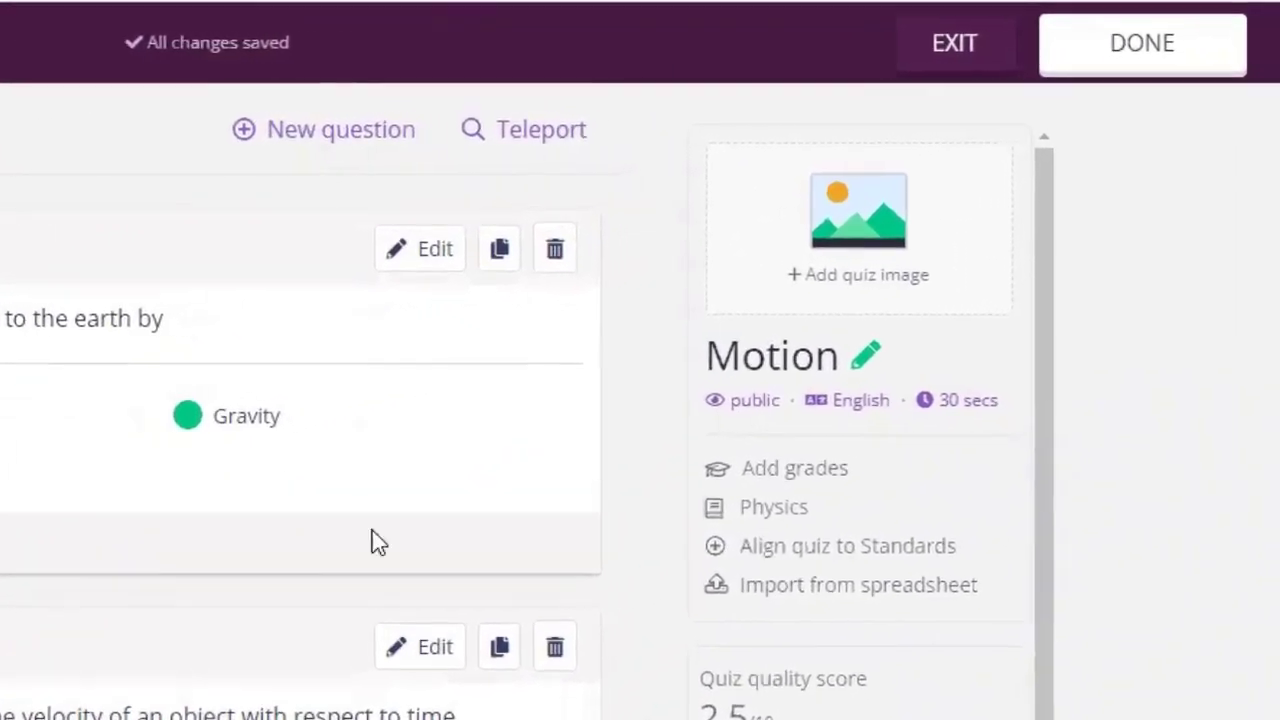
{"action": "left_click", "coordinate": [1165, 45]}
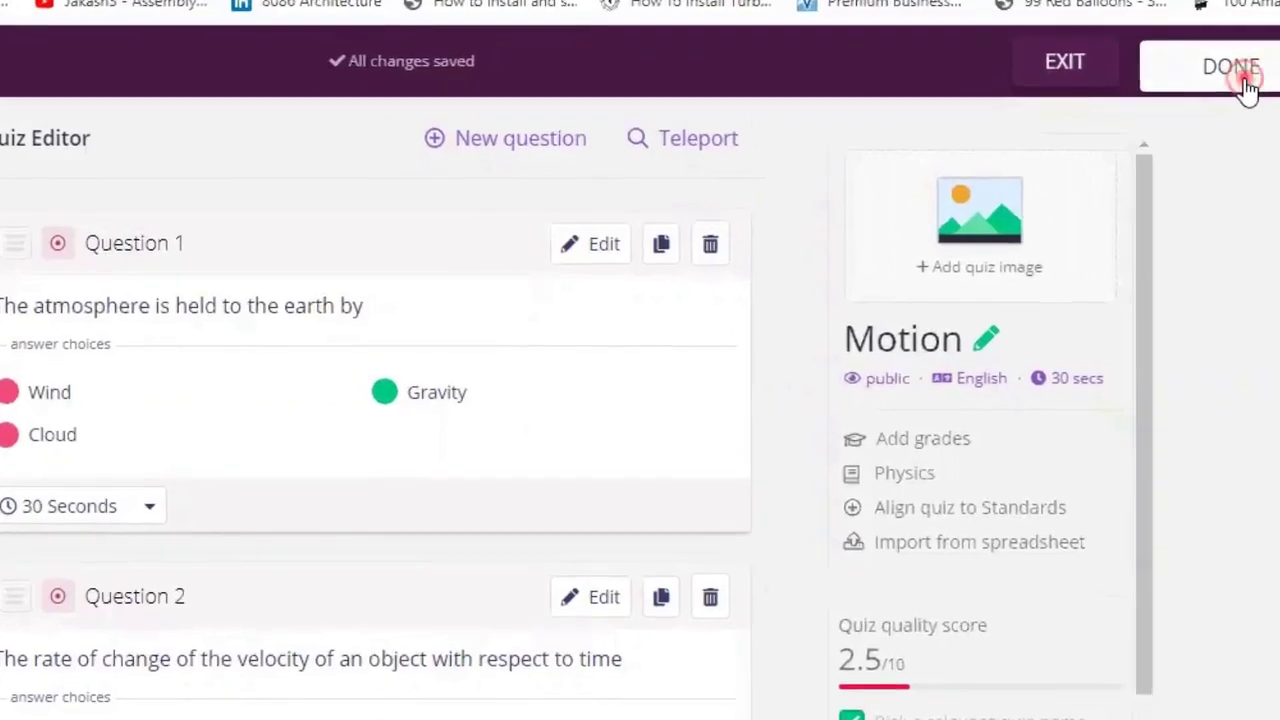
{"action": "left_click", "coordinate": [1245, 88]}
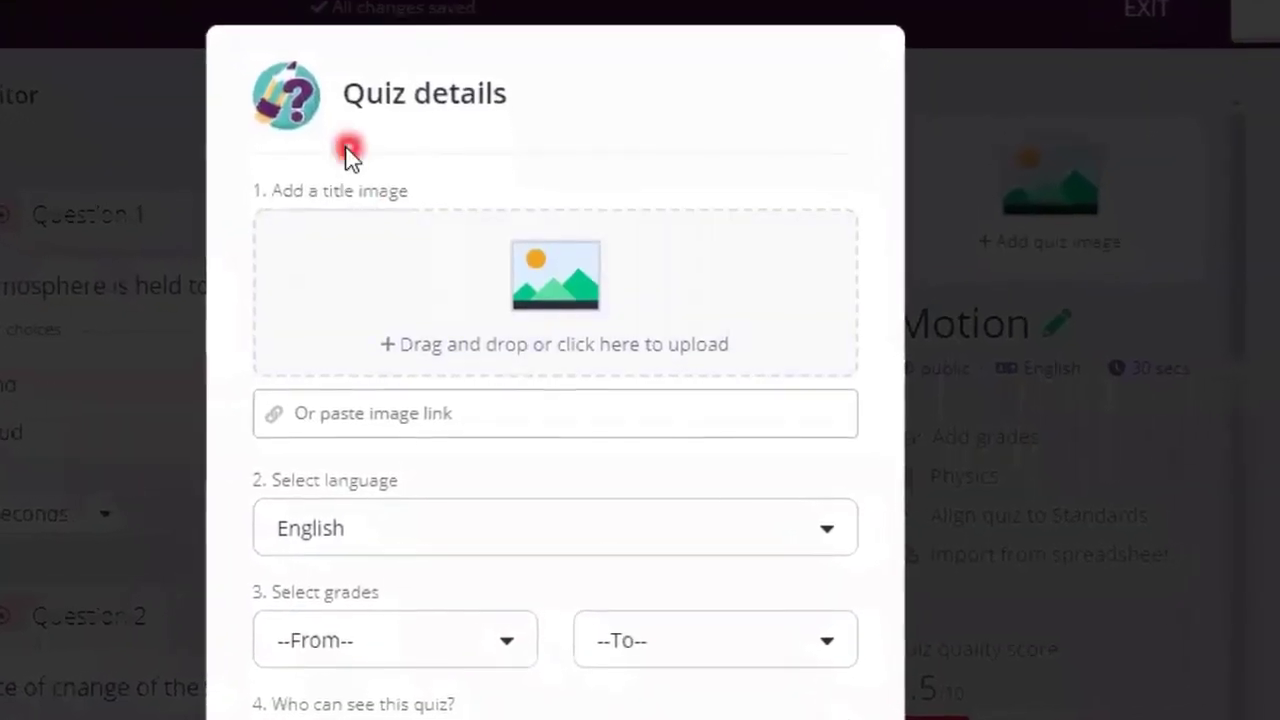
{"action": "left_click", "coordinate": [548, 288]}
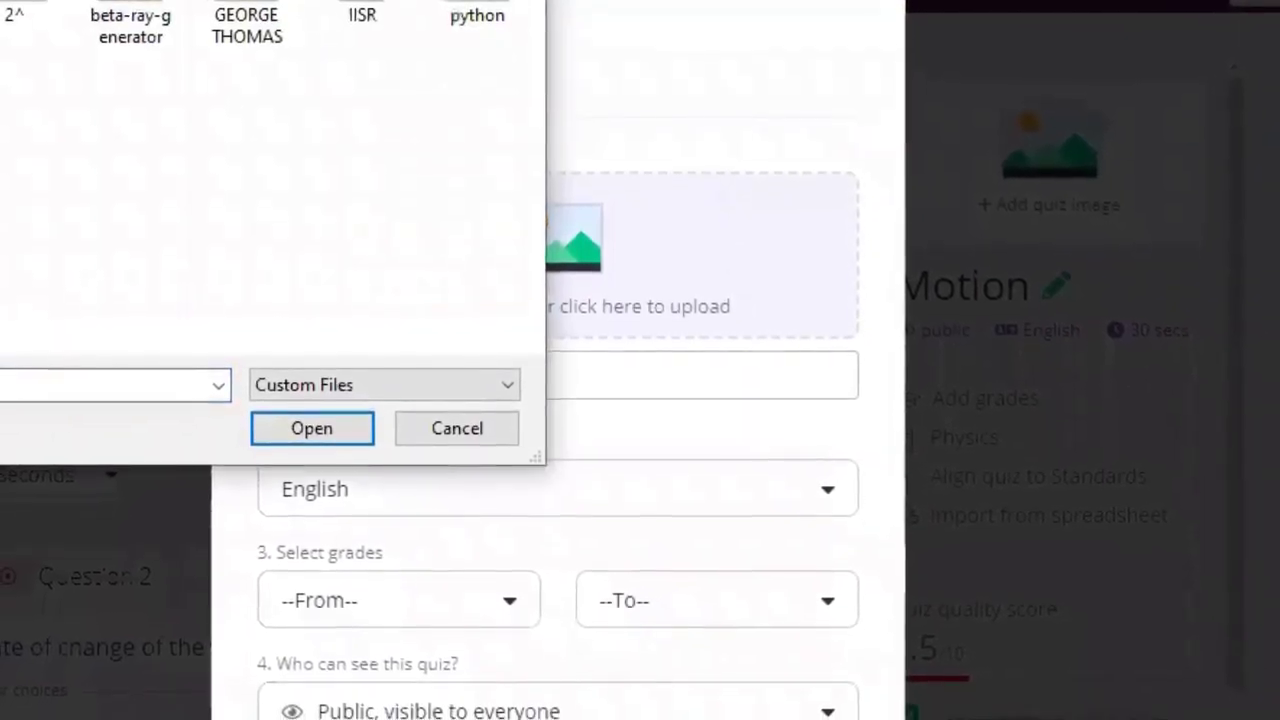
{"action": "left_click", "coordinate": [140, 30]}
{"action": "left_click", "coordinate": [325, 434]}
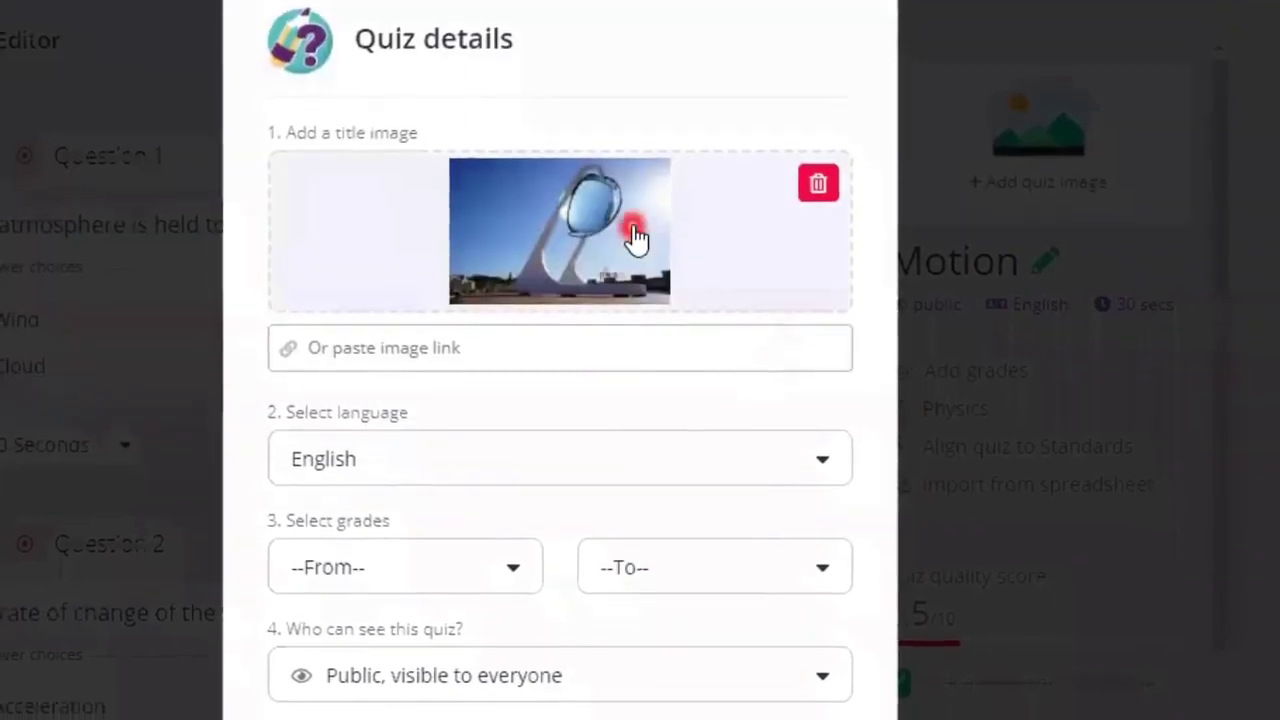
Step: Set the quiz's grade range from 10th to 12th in the quiz details
{"action": "scroll", "coordinate": [428, 356], "scroll_direction": "down", "scroll_amount": 2}
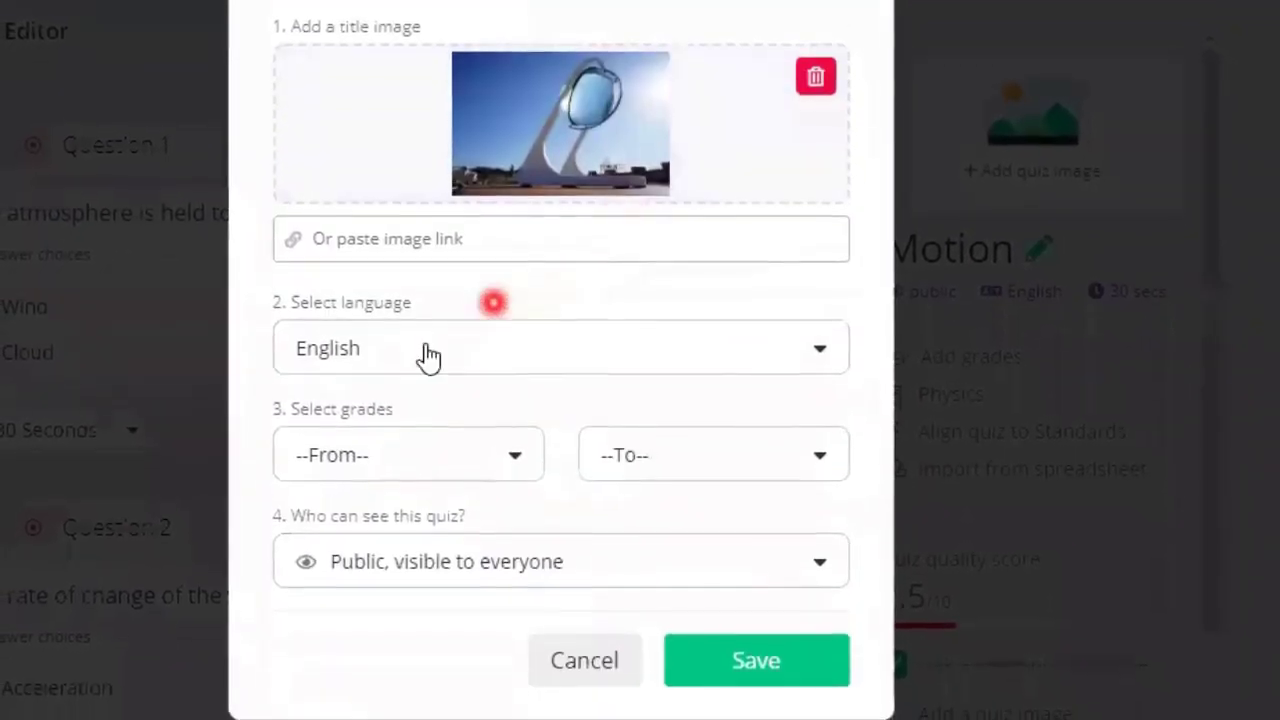
{"action": "left_click", "coordinate": [520, 465]}
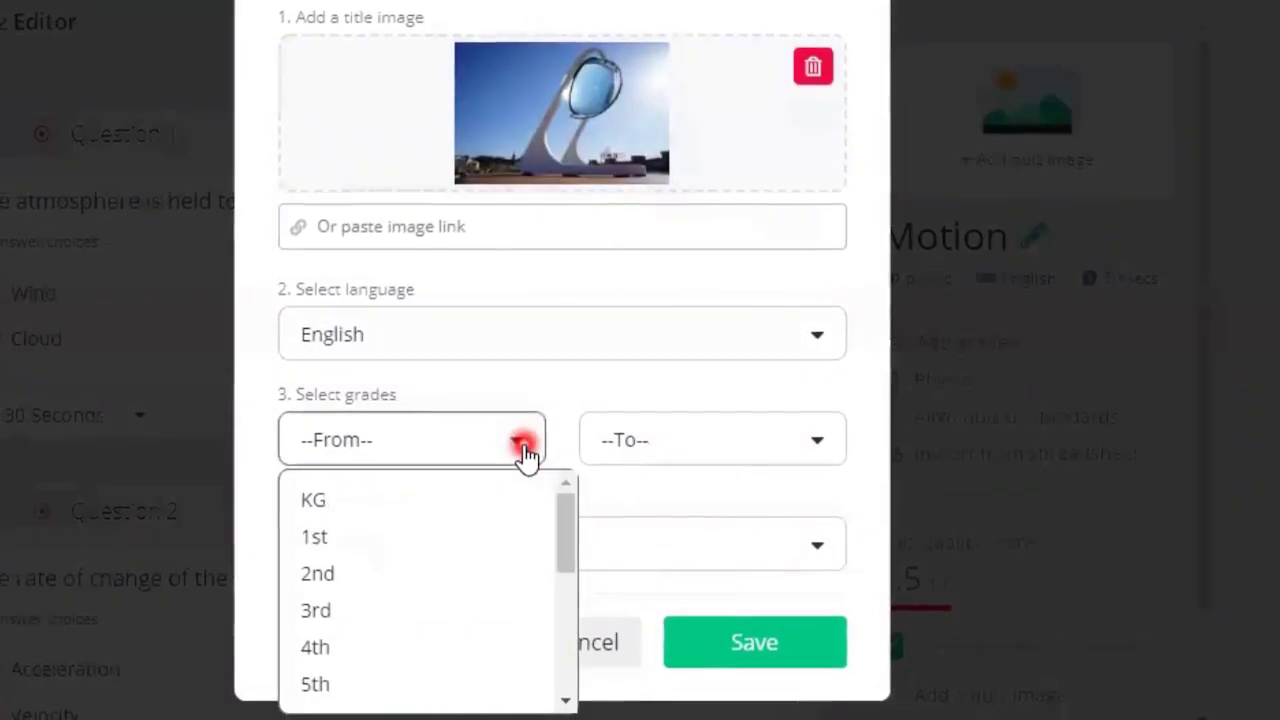
{"action": "scroll", "coordinate": [454, 577], "scroll_direction": "down", "scroll_amount": 5}
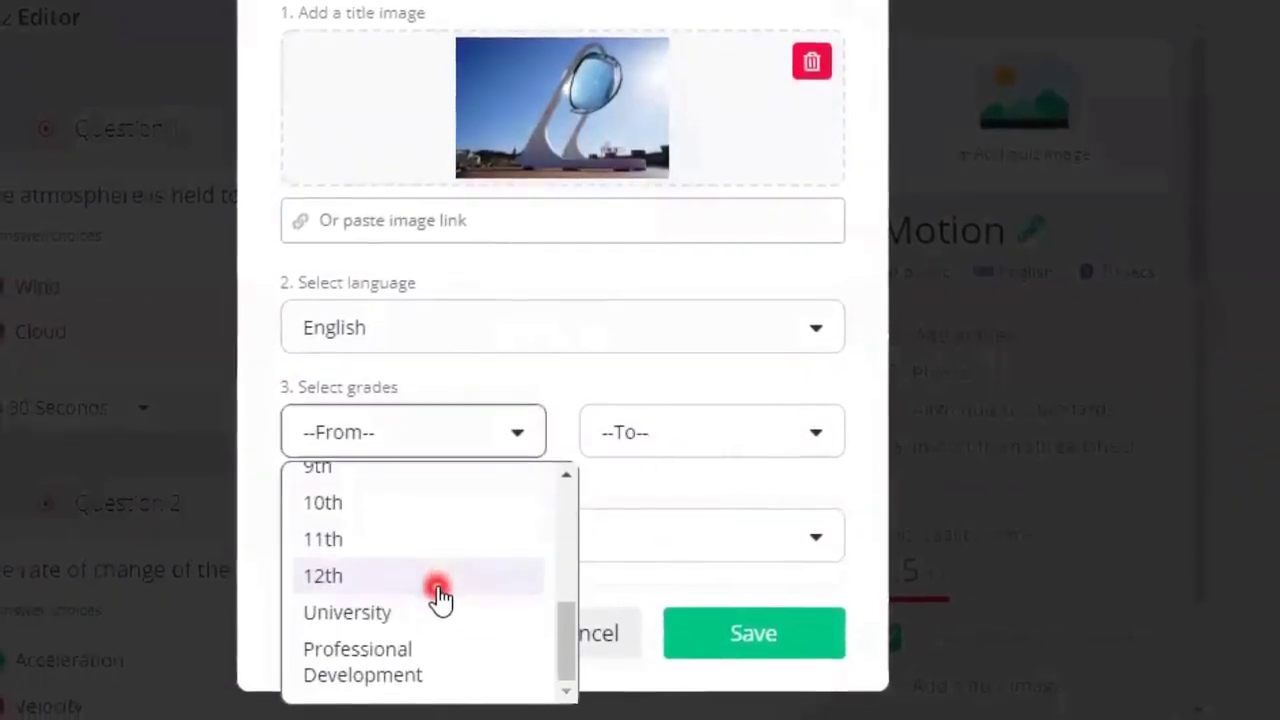
{"action": "left_click", "coordinate": [348, 500]}
{"action": "left_click", "coordinate": [820, 428]}
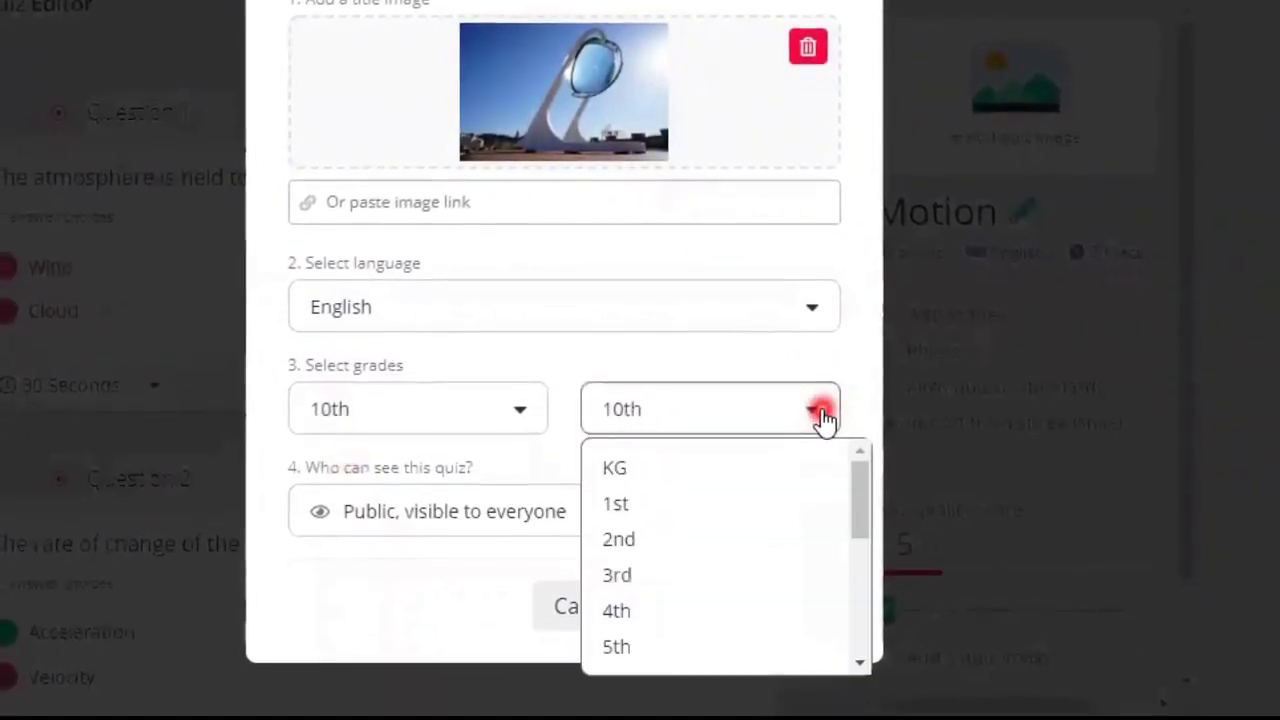
{"action": "scroll", "coordinate": [720, 550], "scroll_direction": "down", "scroll_amount": 5}
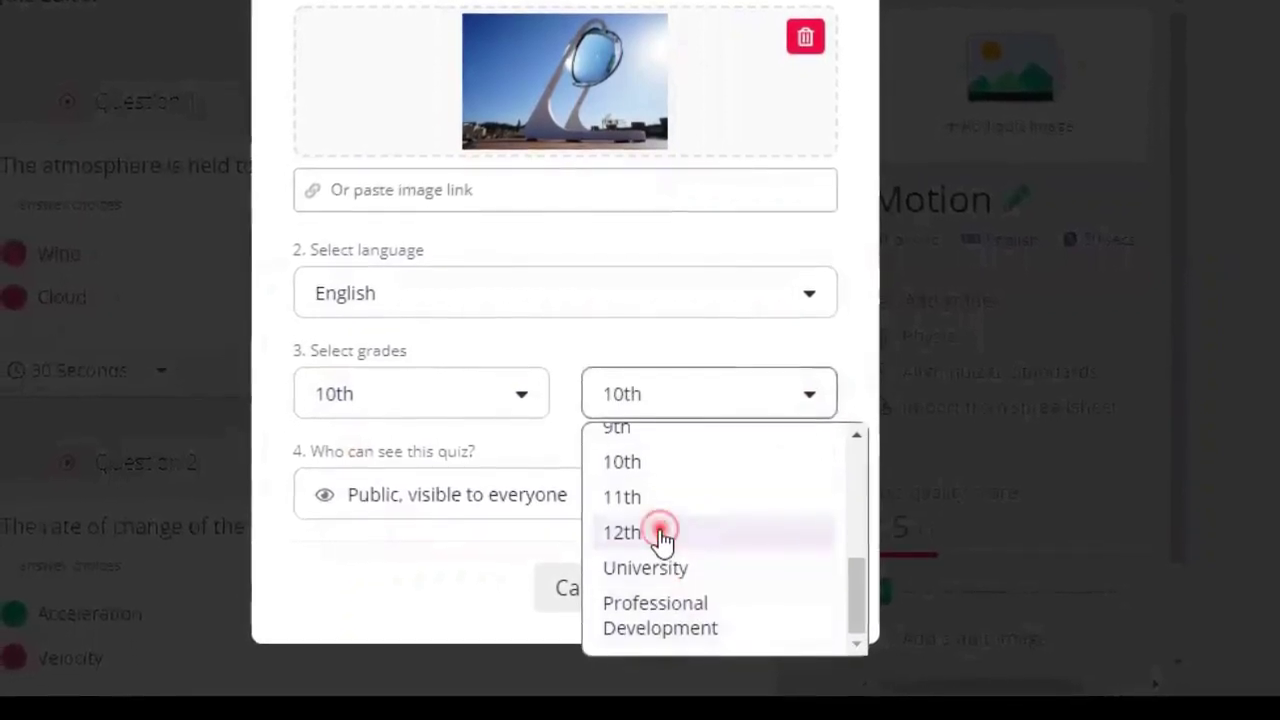
{"action": "left_click", "coordinate": [662, 535]}
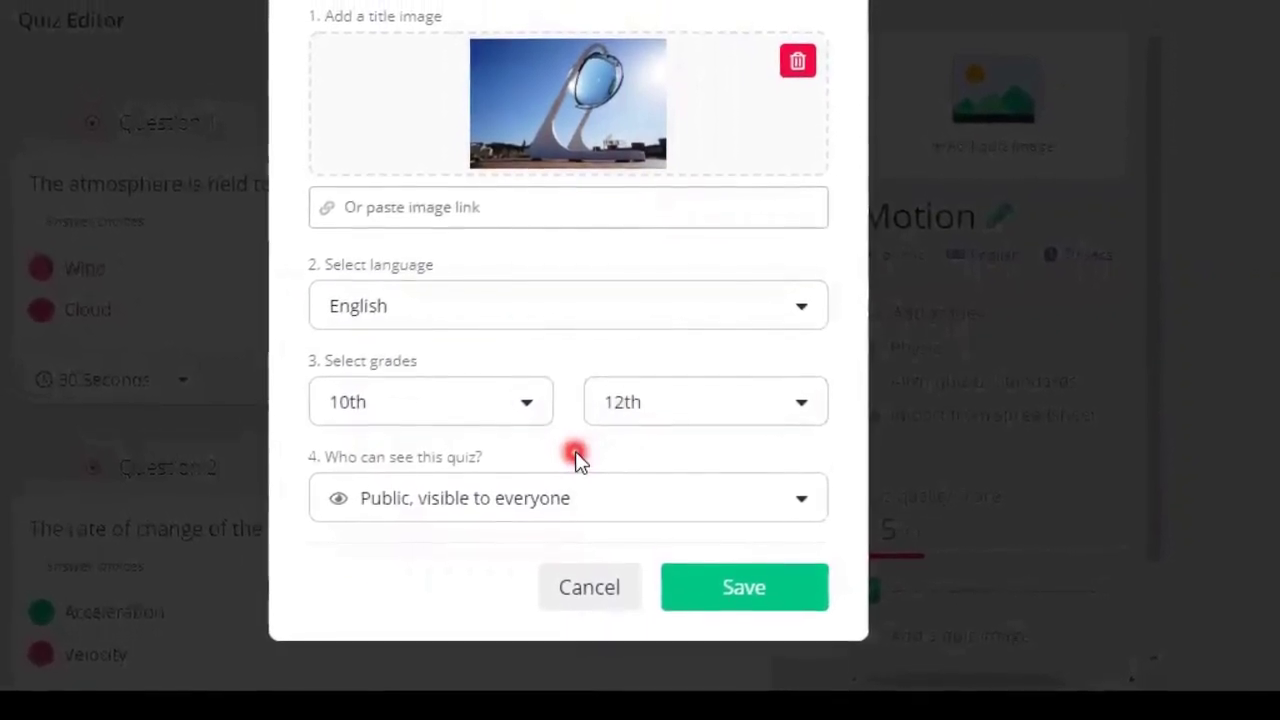
Step: Review the visibility options, keep the quiz public and visible to everyone, and save the quiz details
{"action": "left_click", "coordinate": [778, 530]}
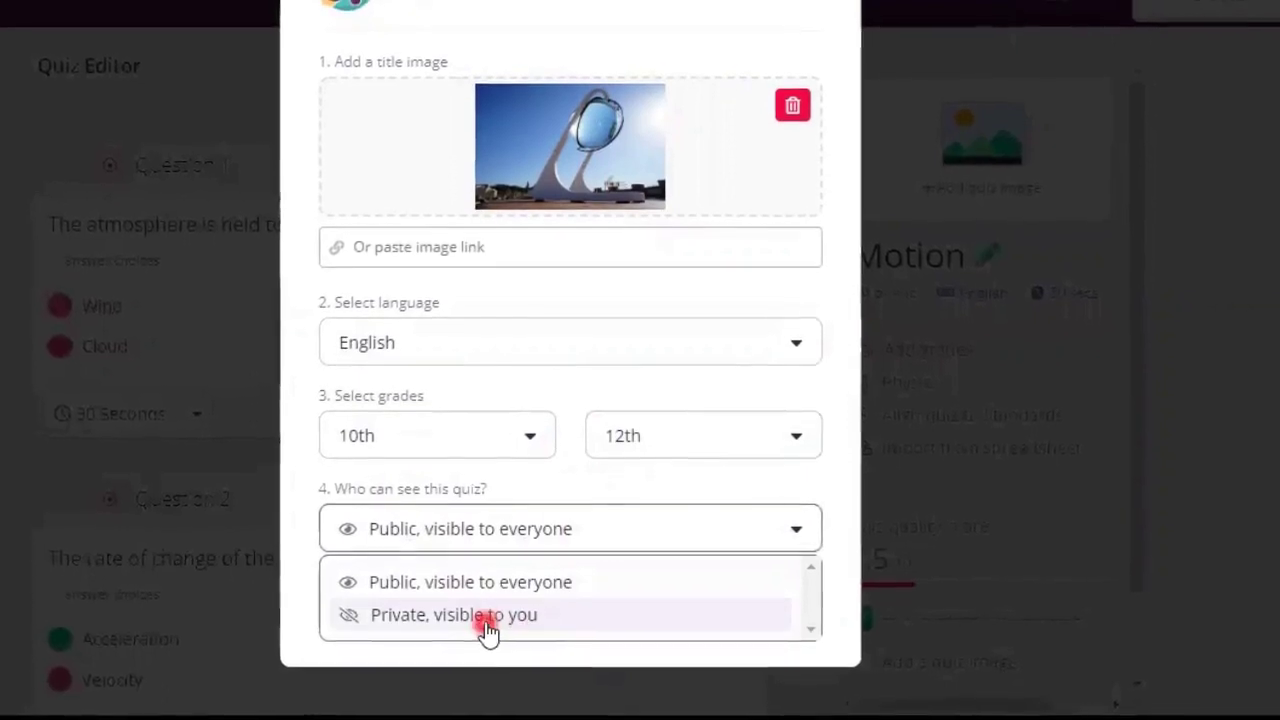
{"action": "left_click", "coordinate": [848, 508]}
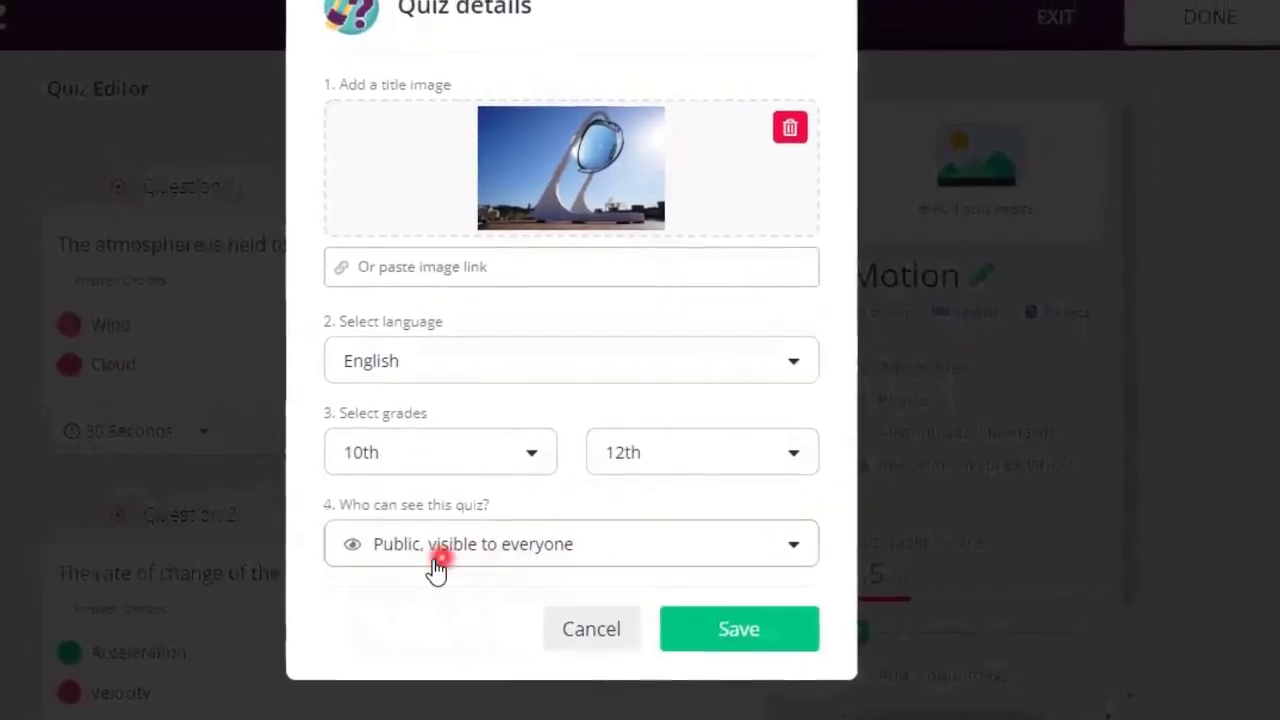
{"action": "left_click", "coordinate": [724, 648]}
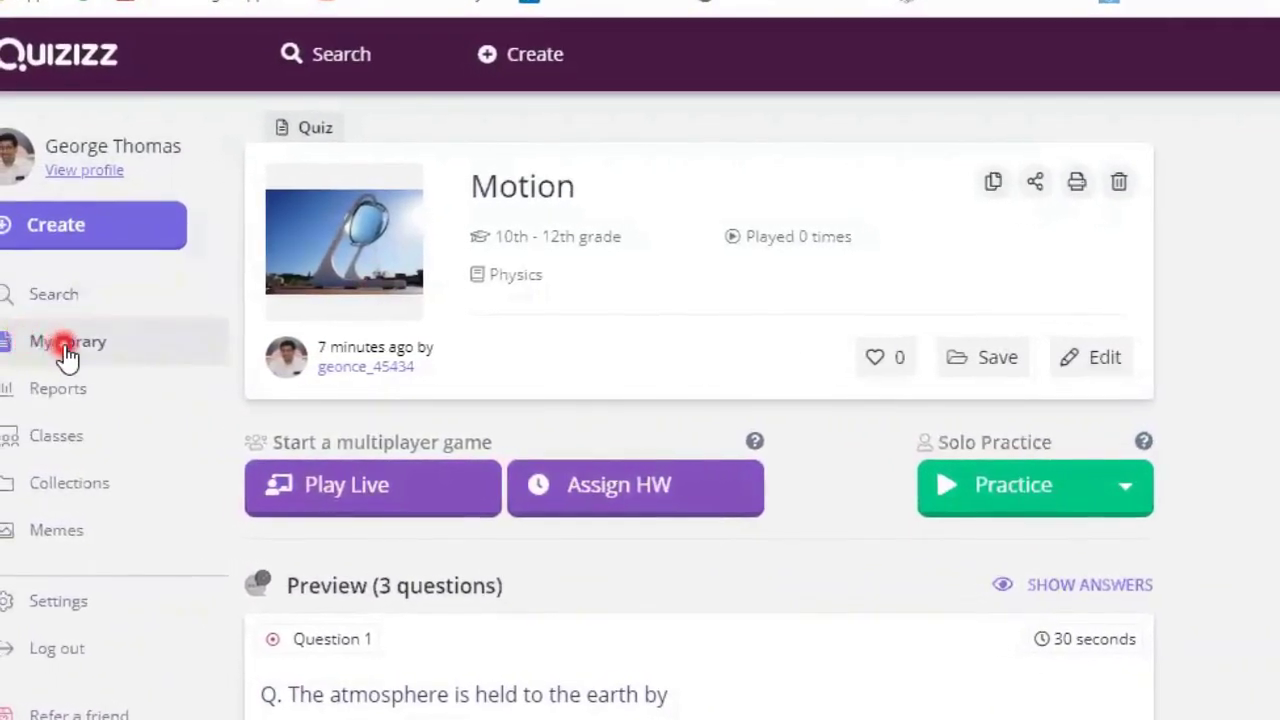
Step: Open the Motion quiz from the library and start playing it as a solo practice
{"action": "left_click", "coordinate": [65, 345]}
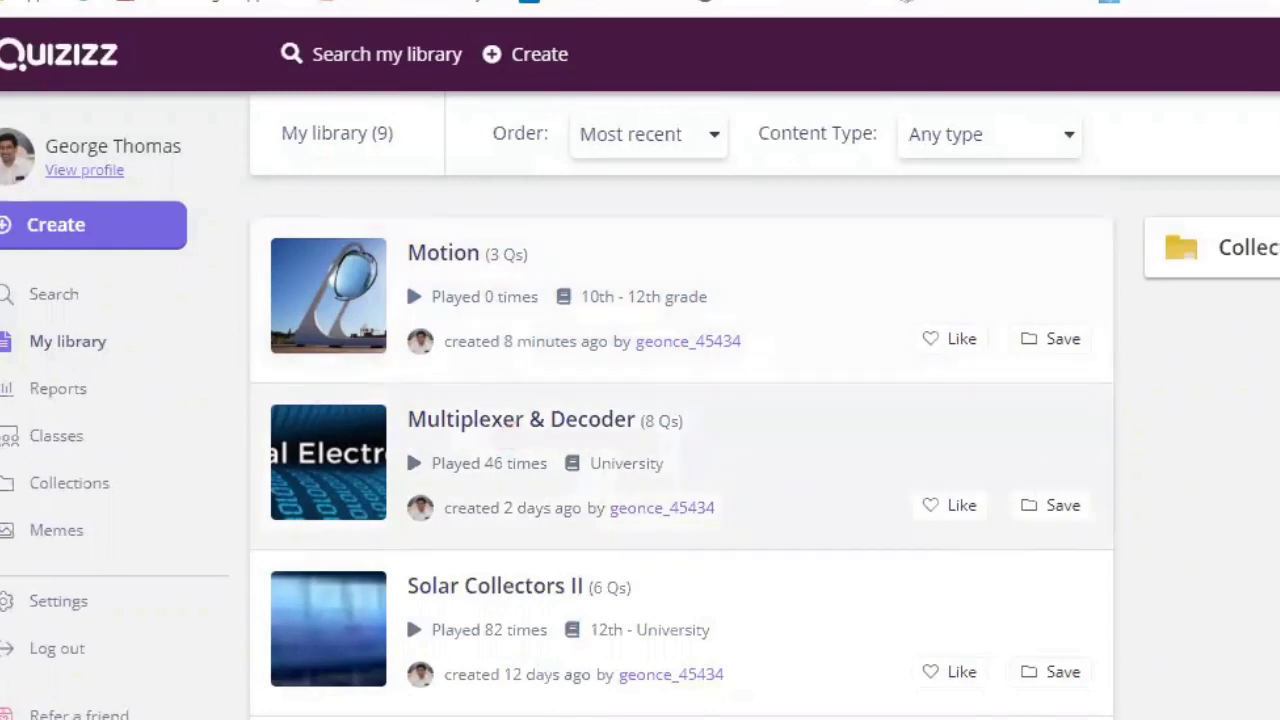
{"action": "left_click", "coordinate": [452, 258]}
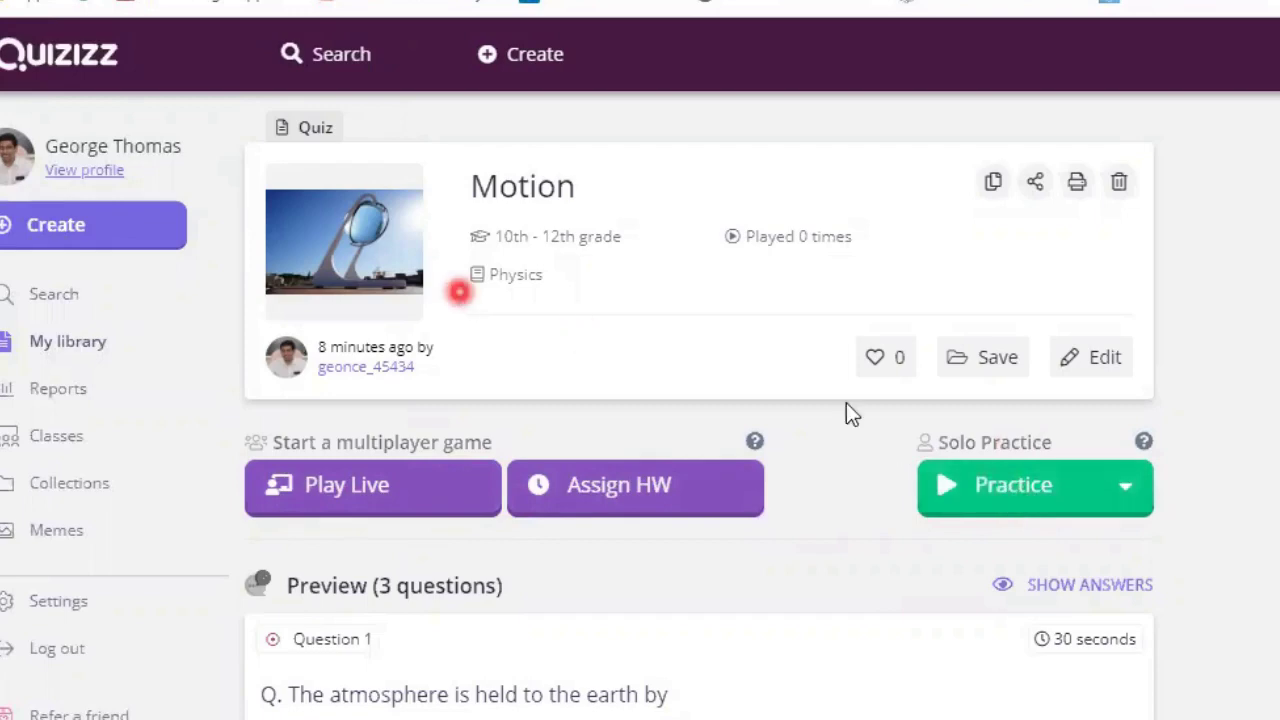
{"action": "left_click", "coordinate": [1043, 501]}
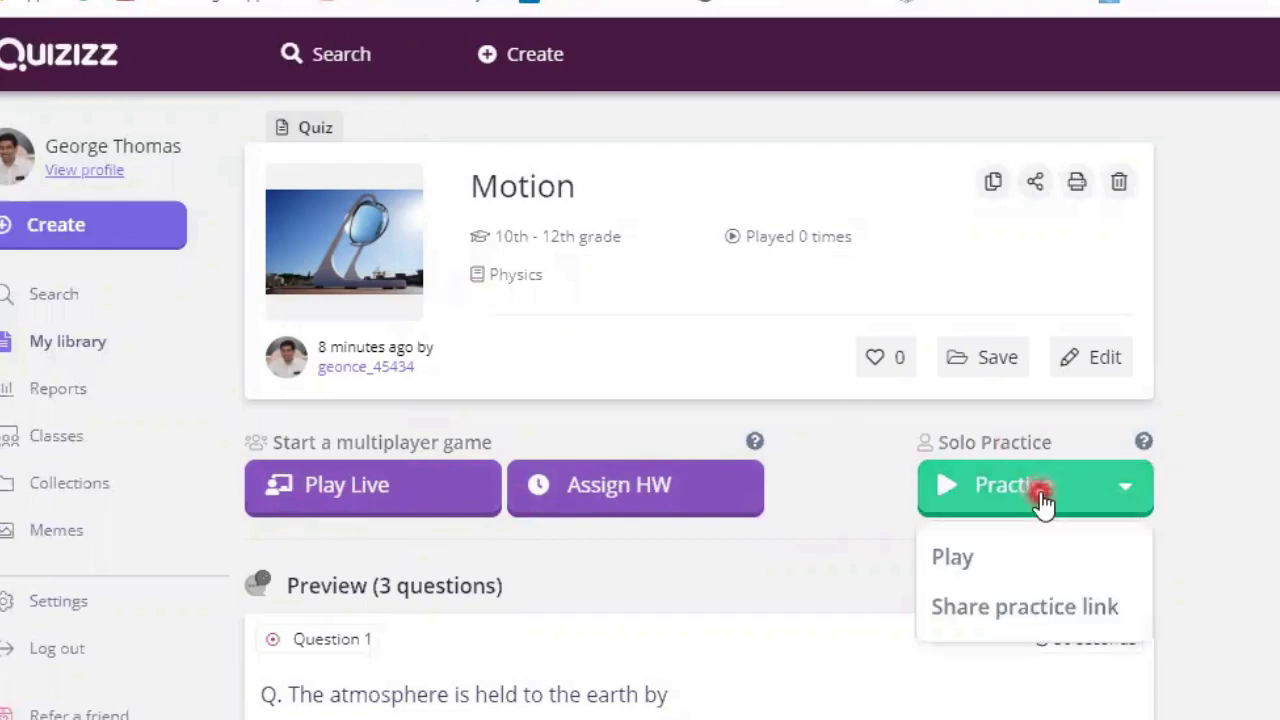
{"action": "left_click", "coordinate": [972, 564]}
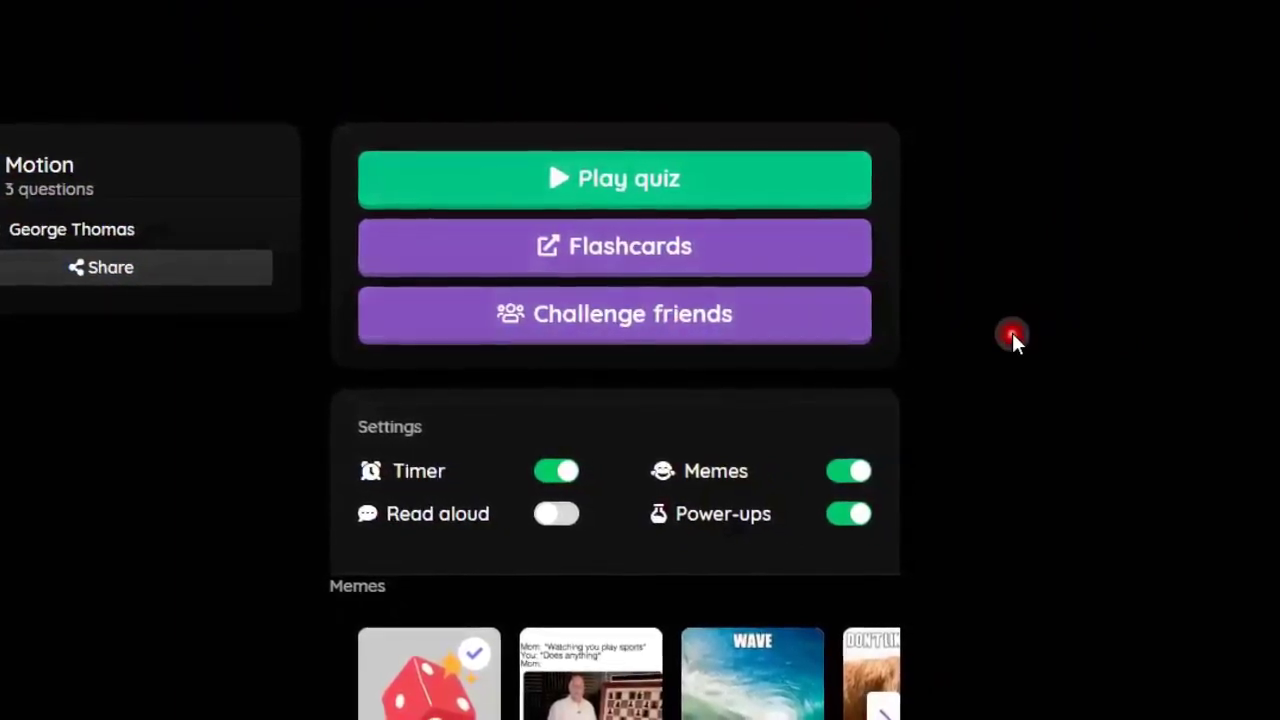
{"action": "left_click", "coordinate": [615, 180]}
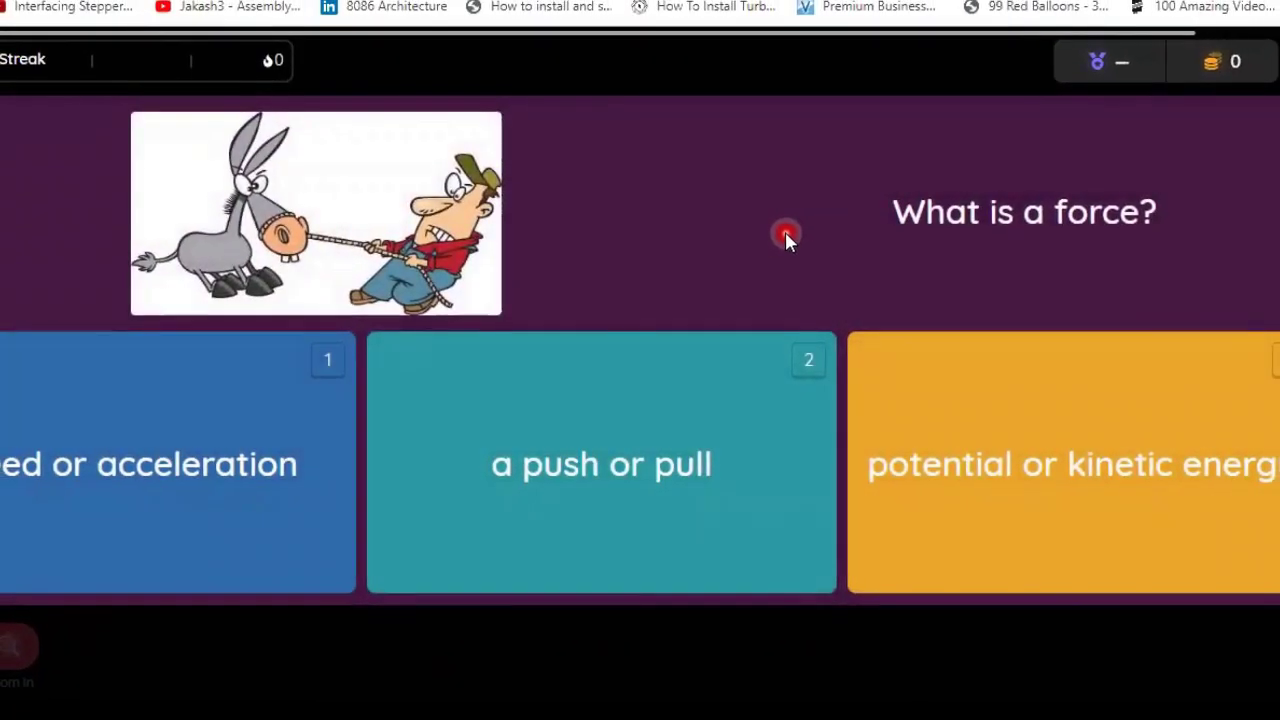
Step: Answer the three practice questions with "a push or pull", "Gravity" and "Acceleration"
{"action": "left_click", "coordinate": [613, 496]}
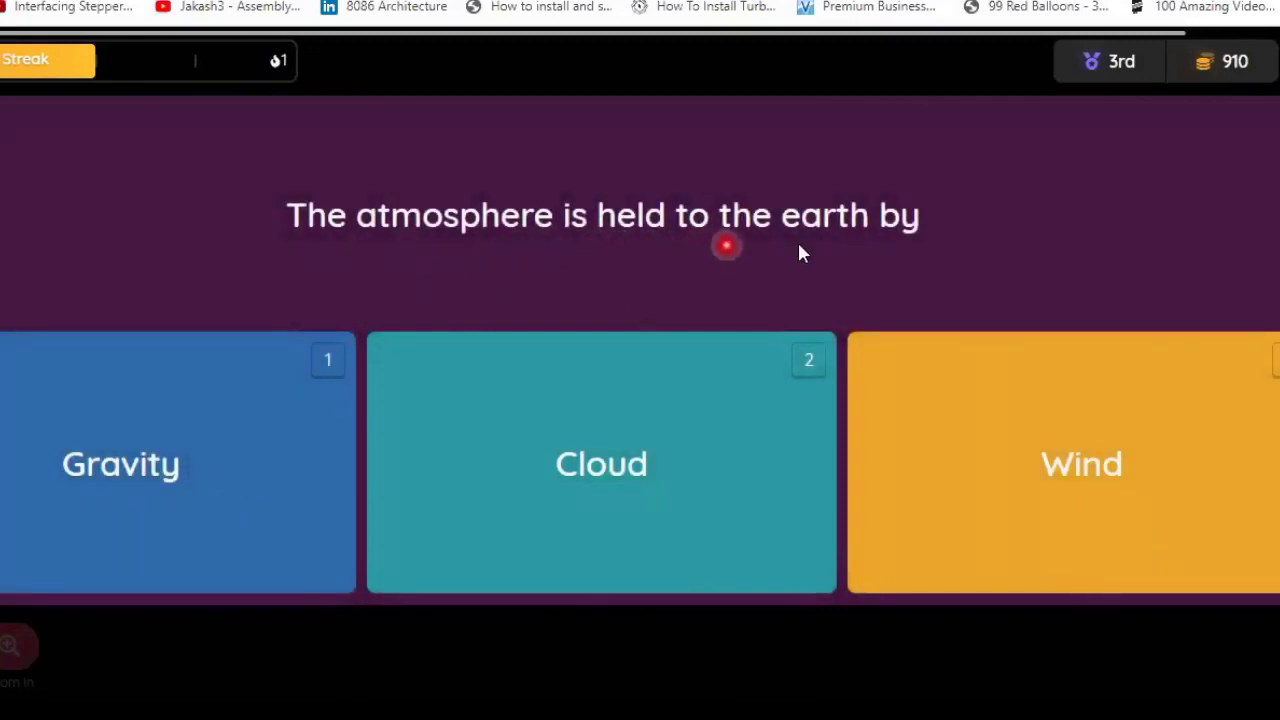
{"action": "left_click", "coordinate": [85, 463]}
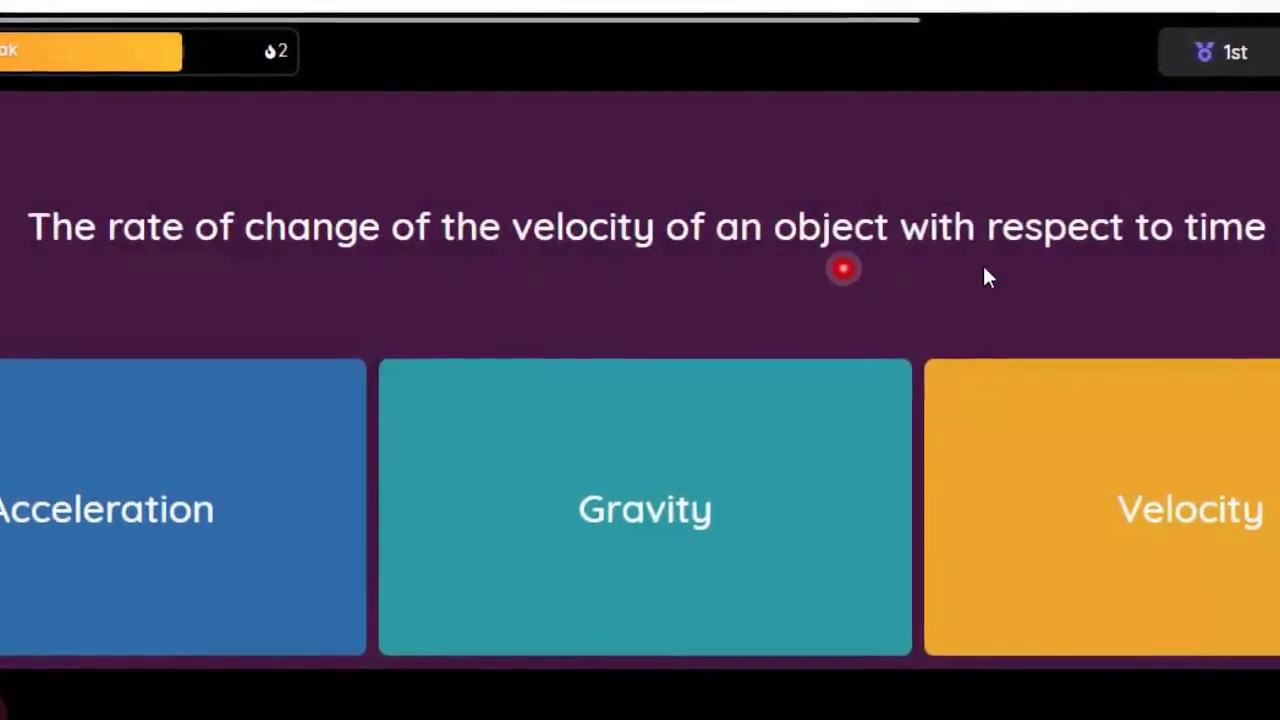
{"action": "left_click", "coordinate": [183, 518]}
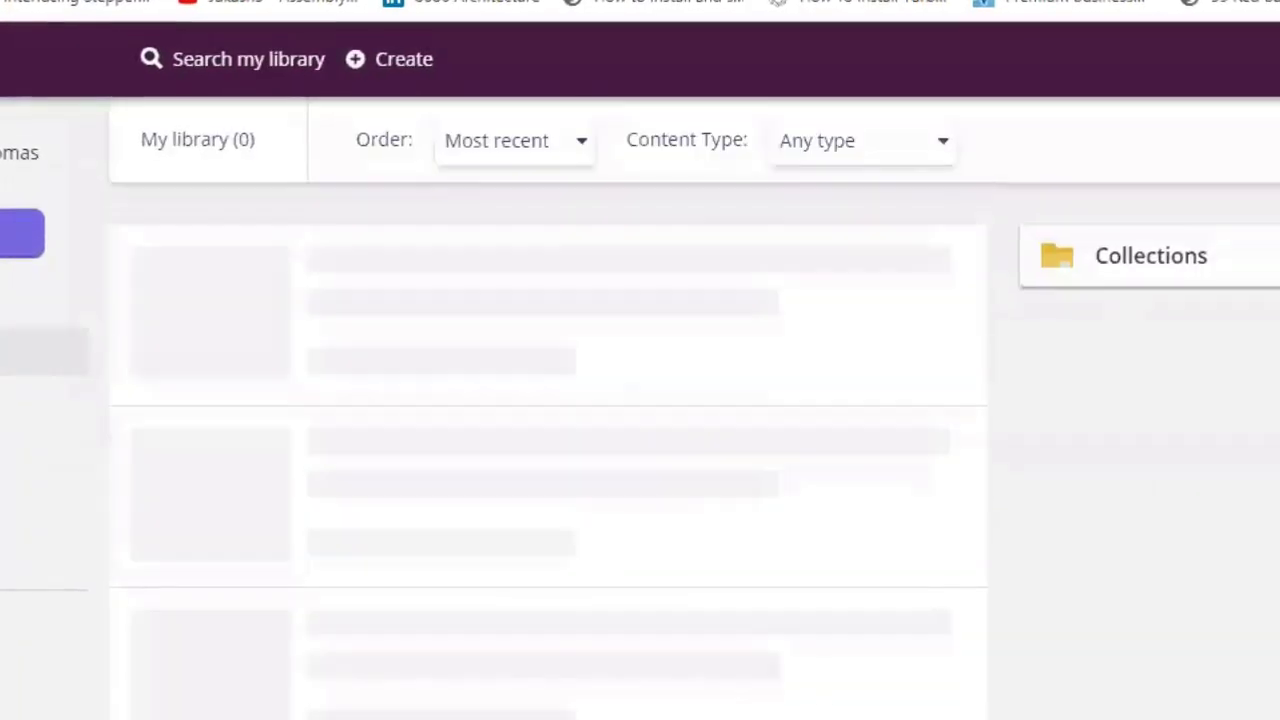
Step: Reopen the Motion quiz from the library and set up a live multiplayer game in Classic mode
{"action": "left_click", "coordinate": [312, 272]}
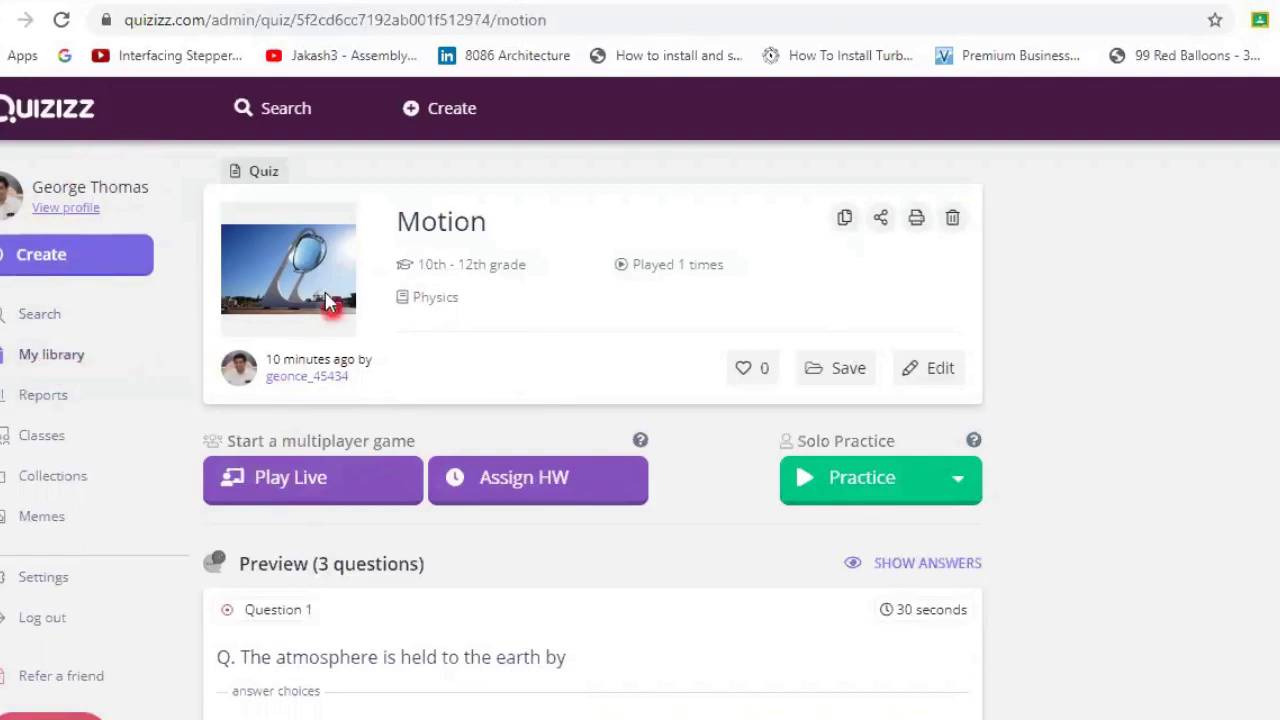
{"action": "left_click", "coordinate": [292, 490]}
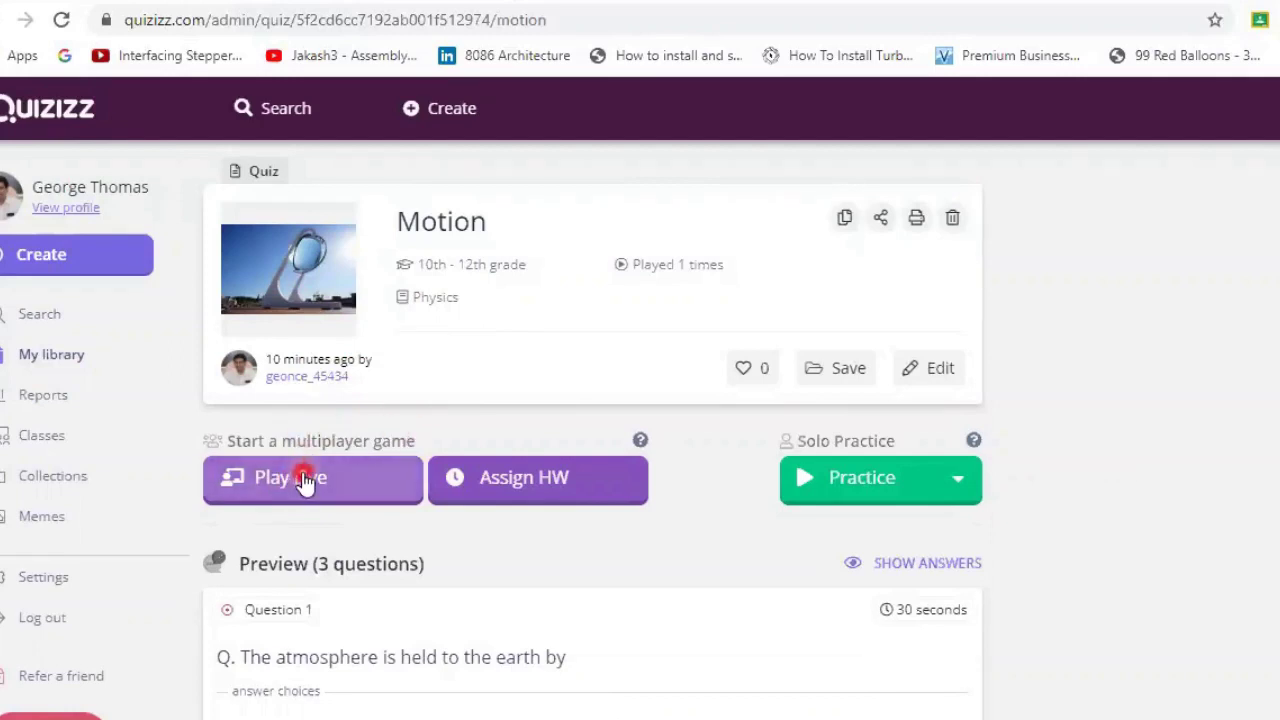
{"action": "left_click", "coordinate": [308, 486]}
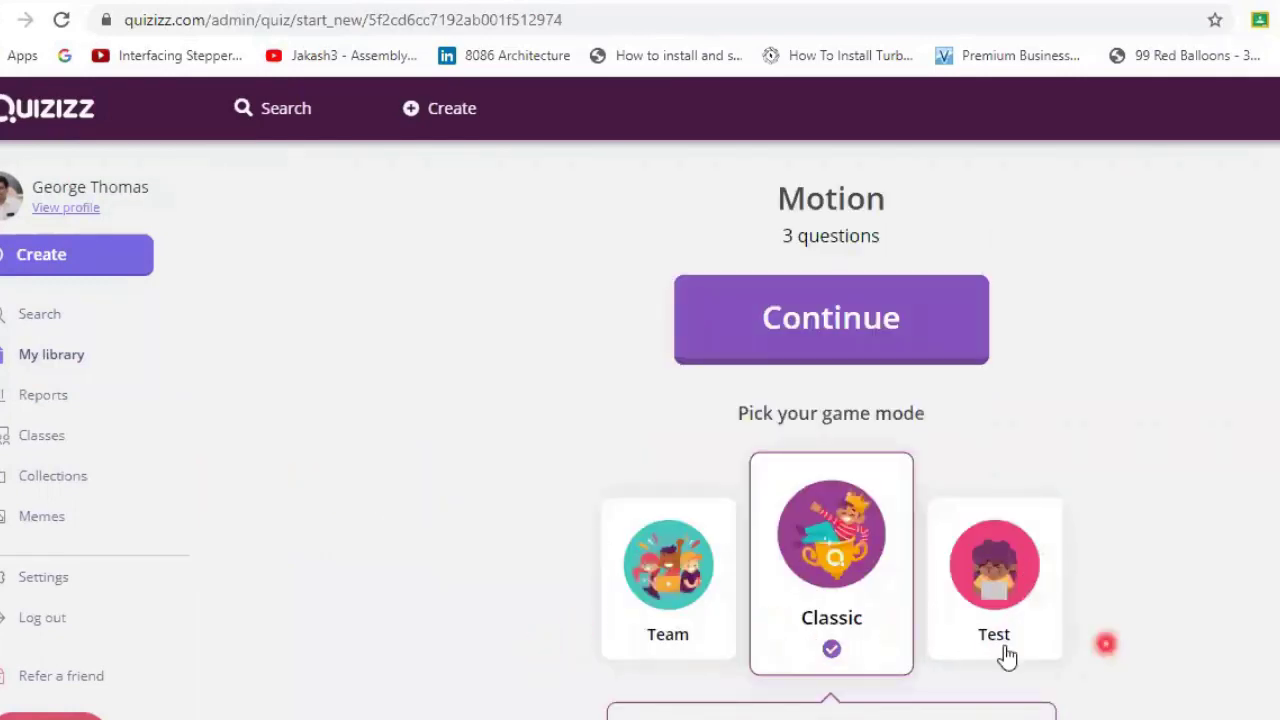
{"action": "left_click", "coordinate": [845, 660]}
{"action": "left_click", "coordinate": [833, 344]}
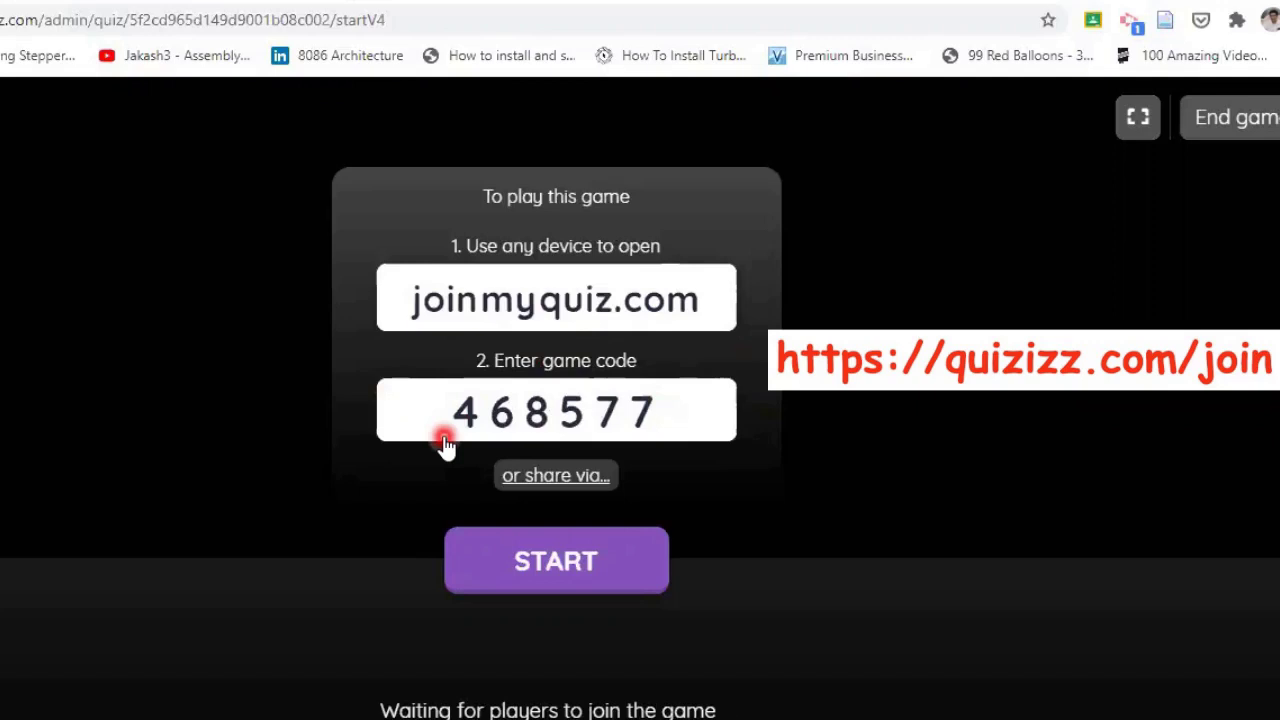
Step: View the options for sharing the live game's join link and close them again
{"action": "left_click", "coordinate": [555, 480]}
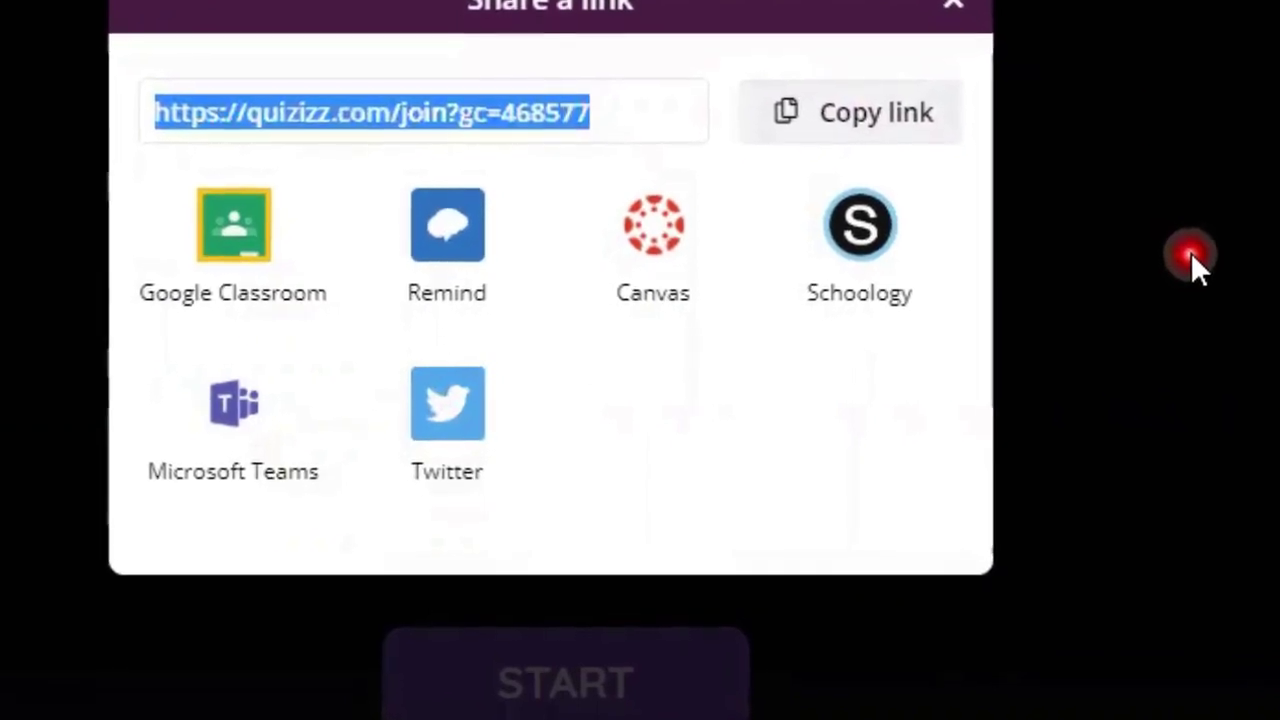
{"action": "left_click", "coordinate": [210, 100]}
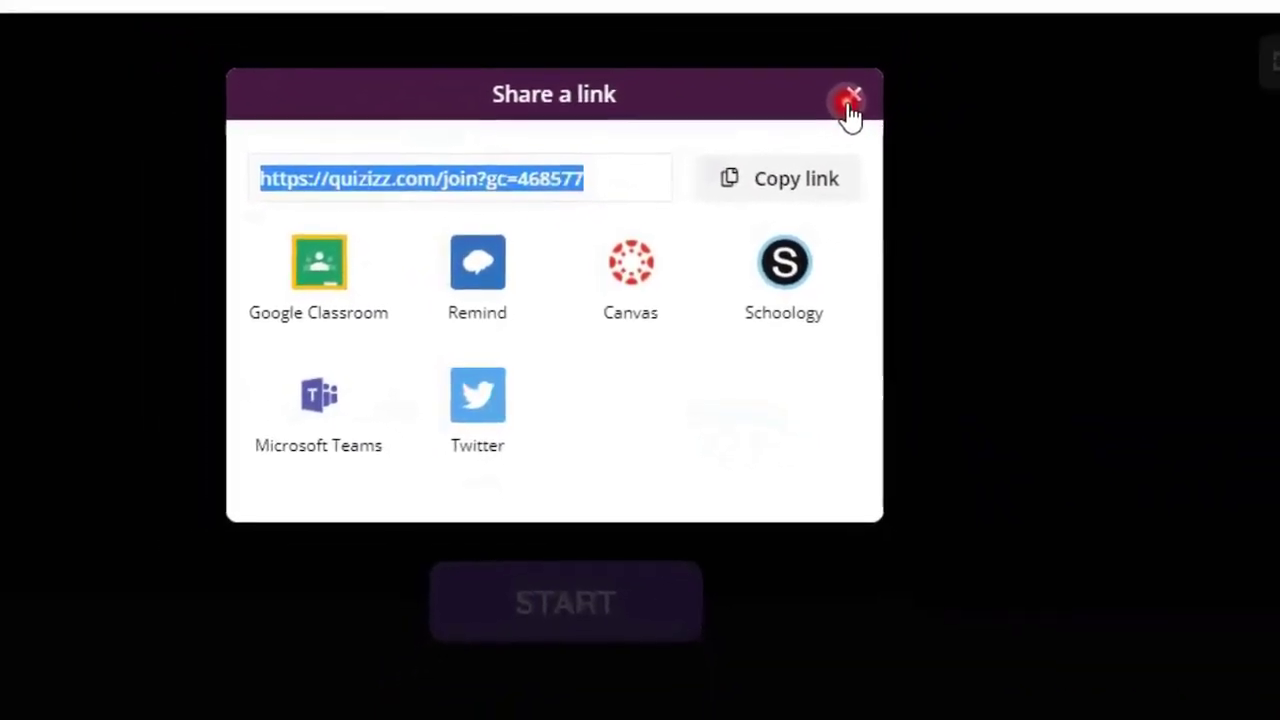
{"action": "left_click", "coordinate": [865, 97]}
{"action": "left_click", "coordinate": [837, 110]}
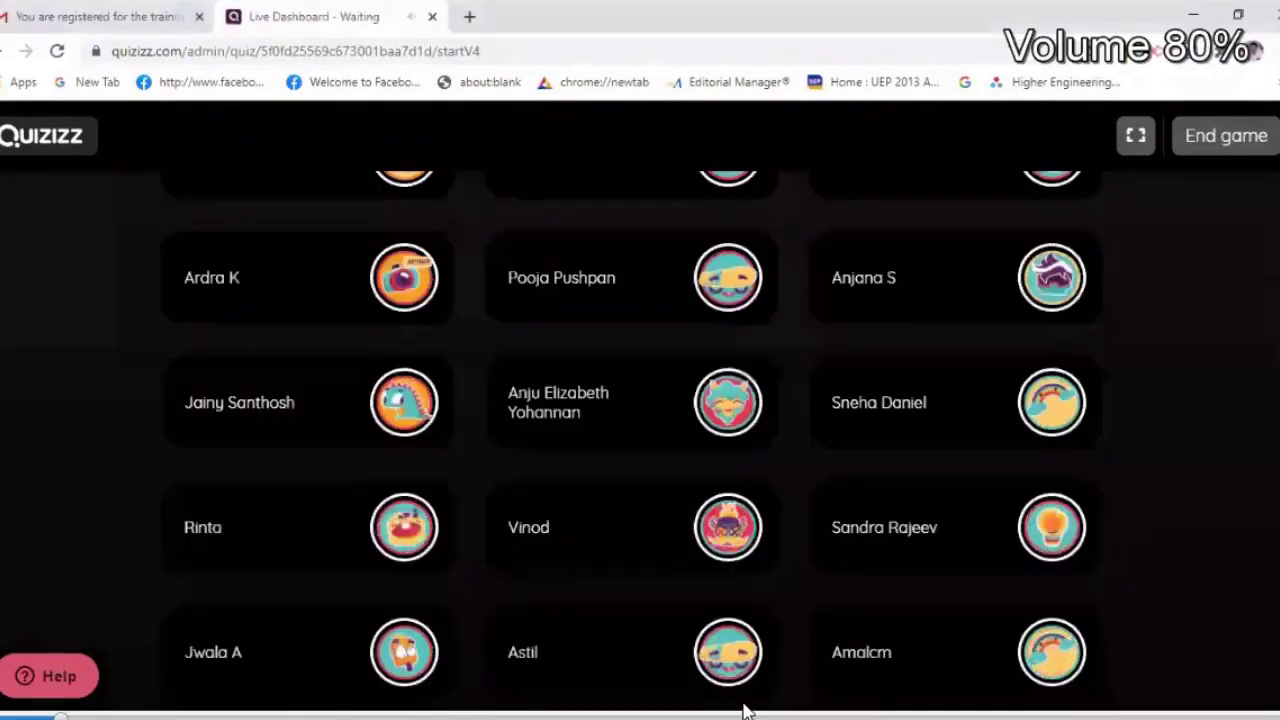
Step: Examine the joined players and the full leaderboard in the recording of an earlier live game
{"action": "scroll", "coordinate": [743, 703], "scroll_direction": "up", "scroll_amount": 1}
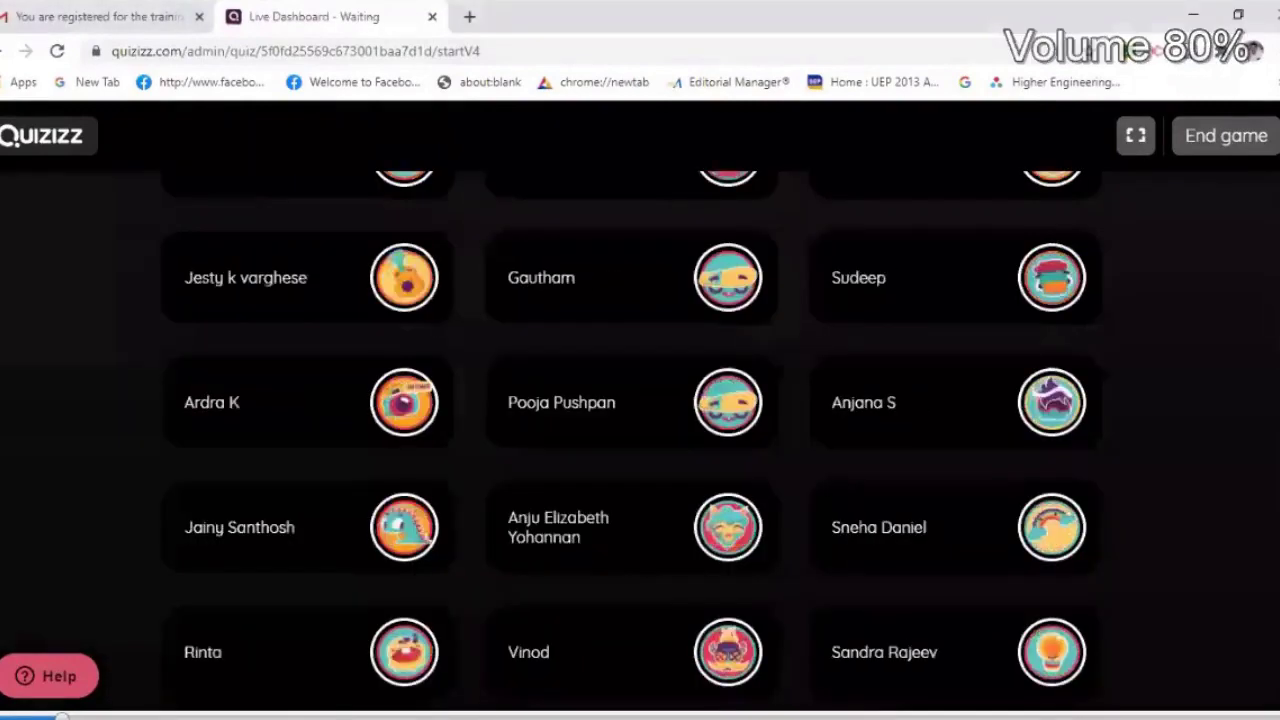
{"action": "left_click", "coordinate": [124, 714]}
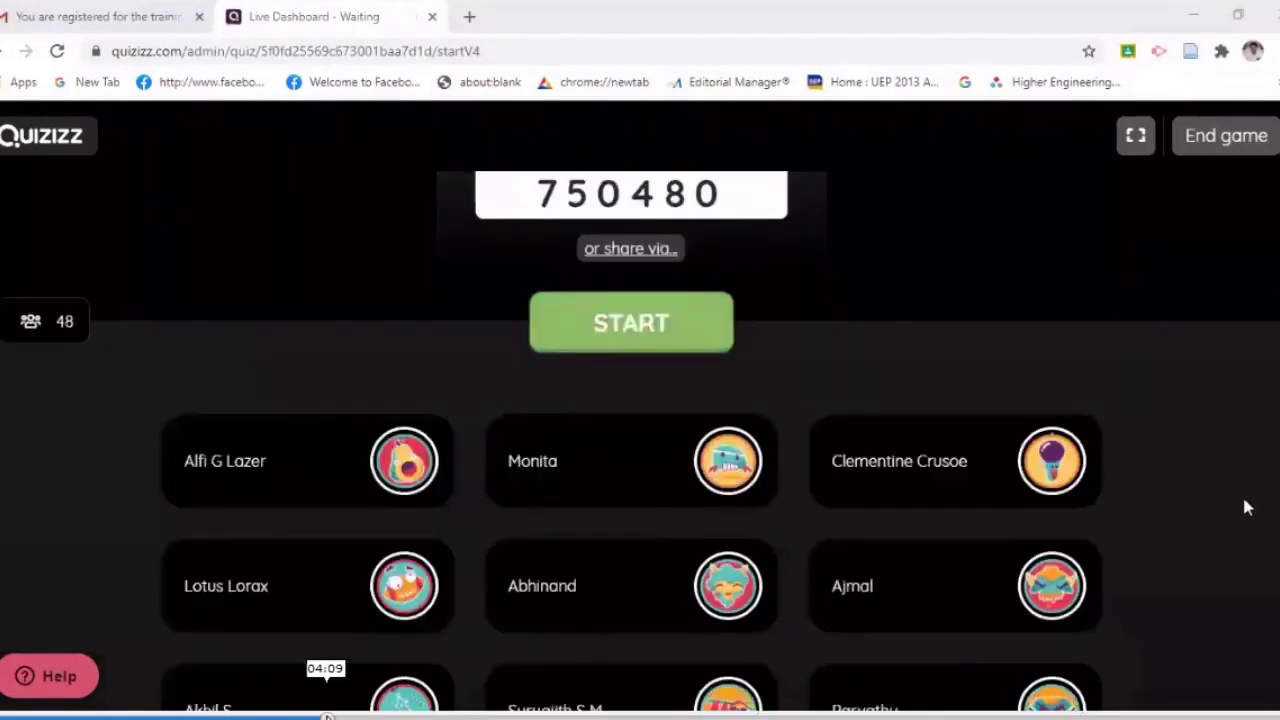
{"action": "left_click", "coordinate": [325, 716]}
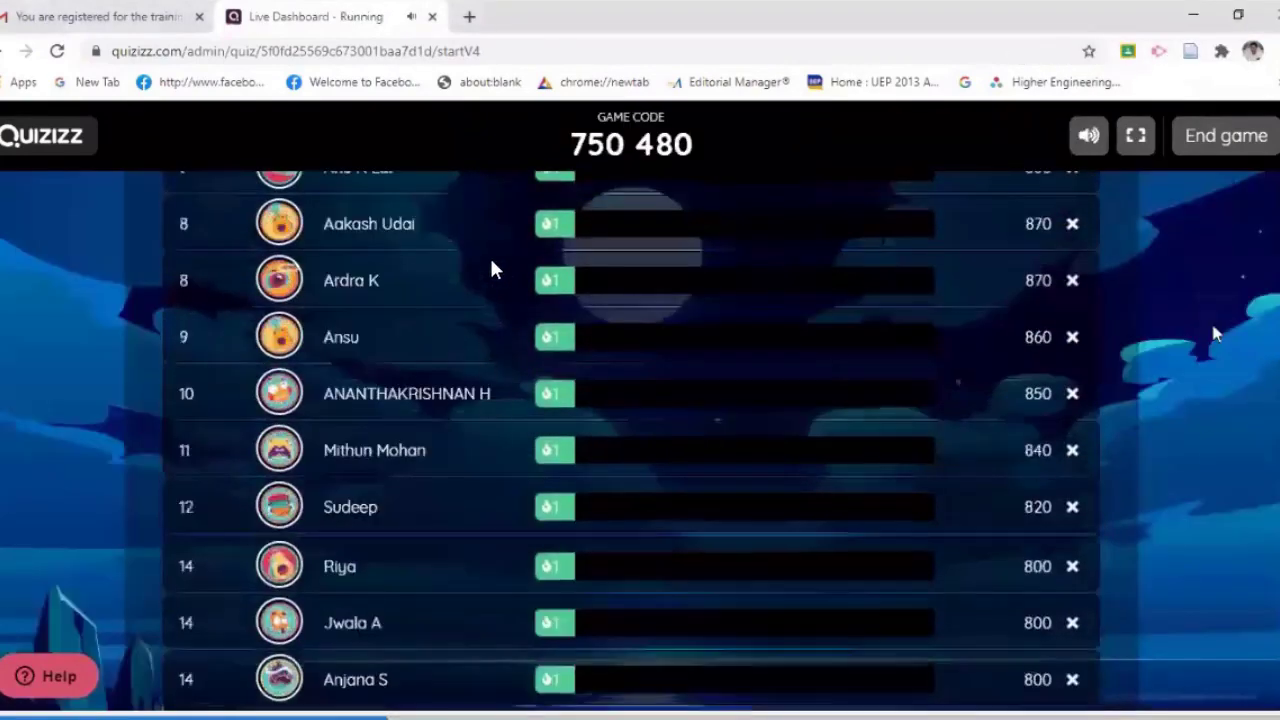
{"action": "scroll", "coordinate": [1215, 335], "scroll_direction": "up", "scroll_amount": 3}
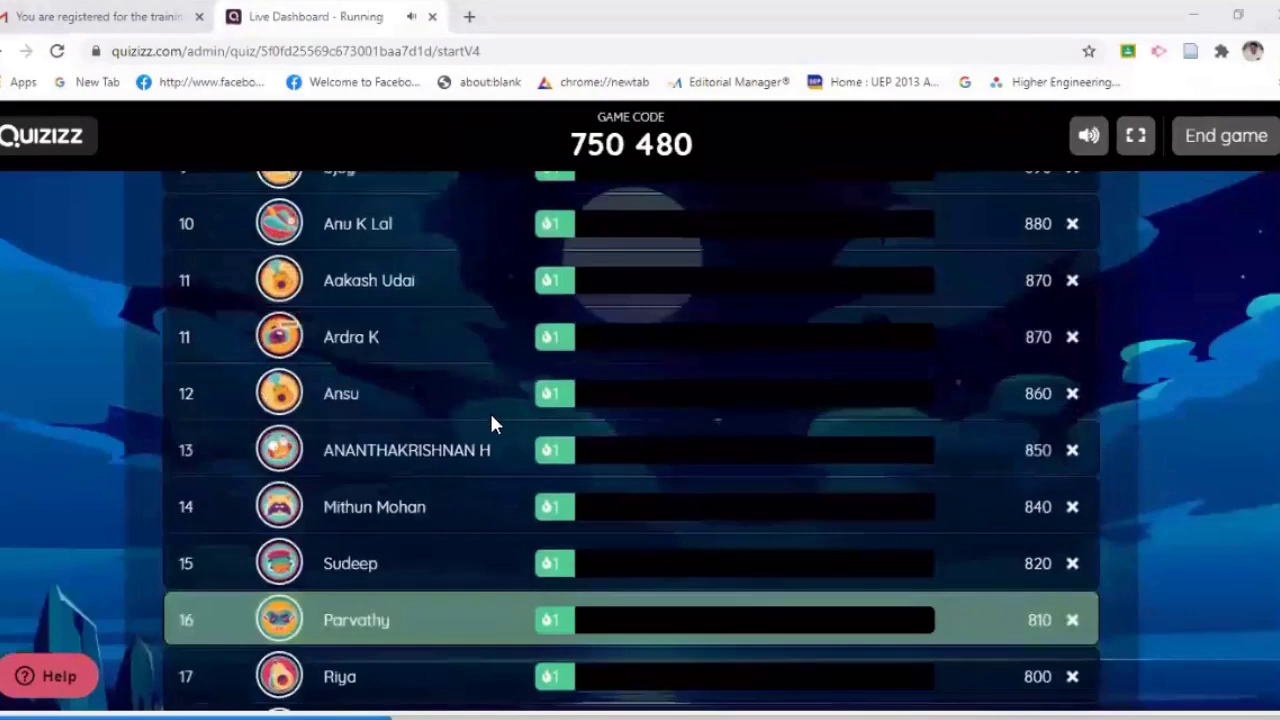
{"action": "scroll", "coordinate": [490, 423], "scroll_direction": "up", "scroll_amount": 1}
{"action": "scroll", "coordinate": [762, 262], "scroll_direction": "up", "scroll_amount": 1}
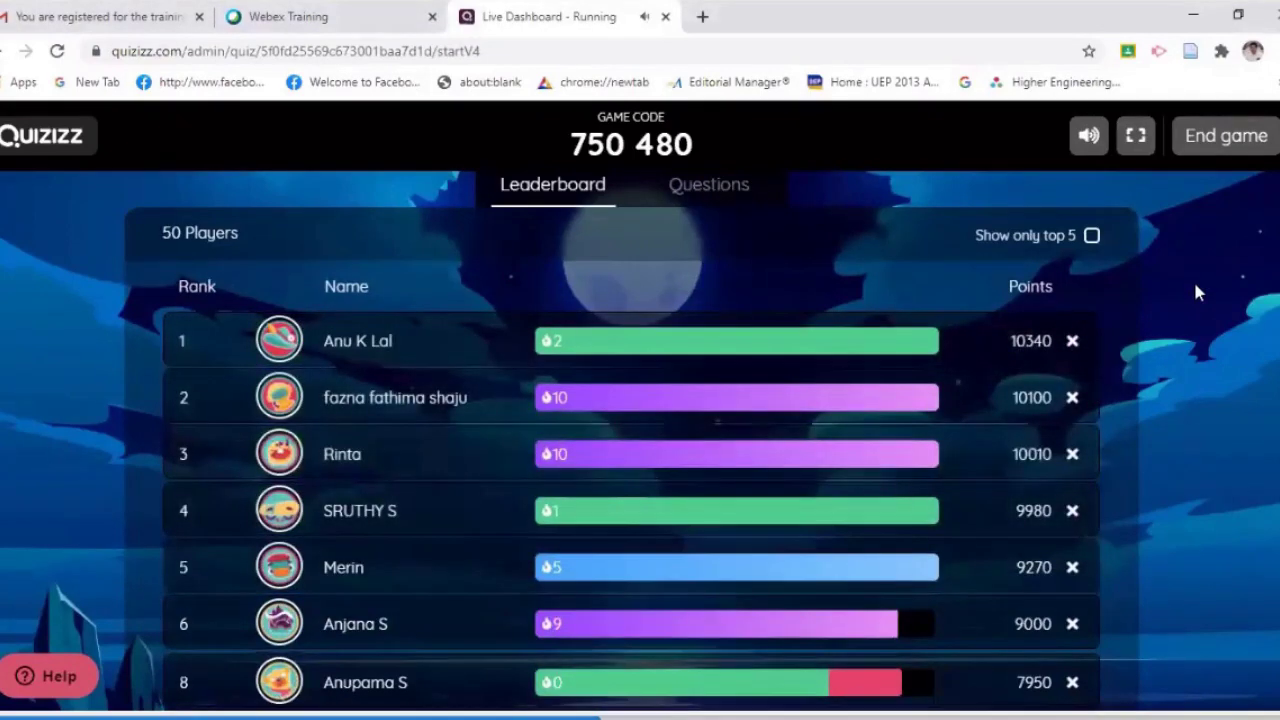
{"action": "scroll", "coordinate": [652, 628], "scroll_direction": "down", "scroll_amount": 20}
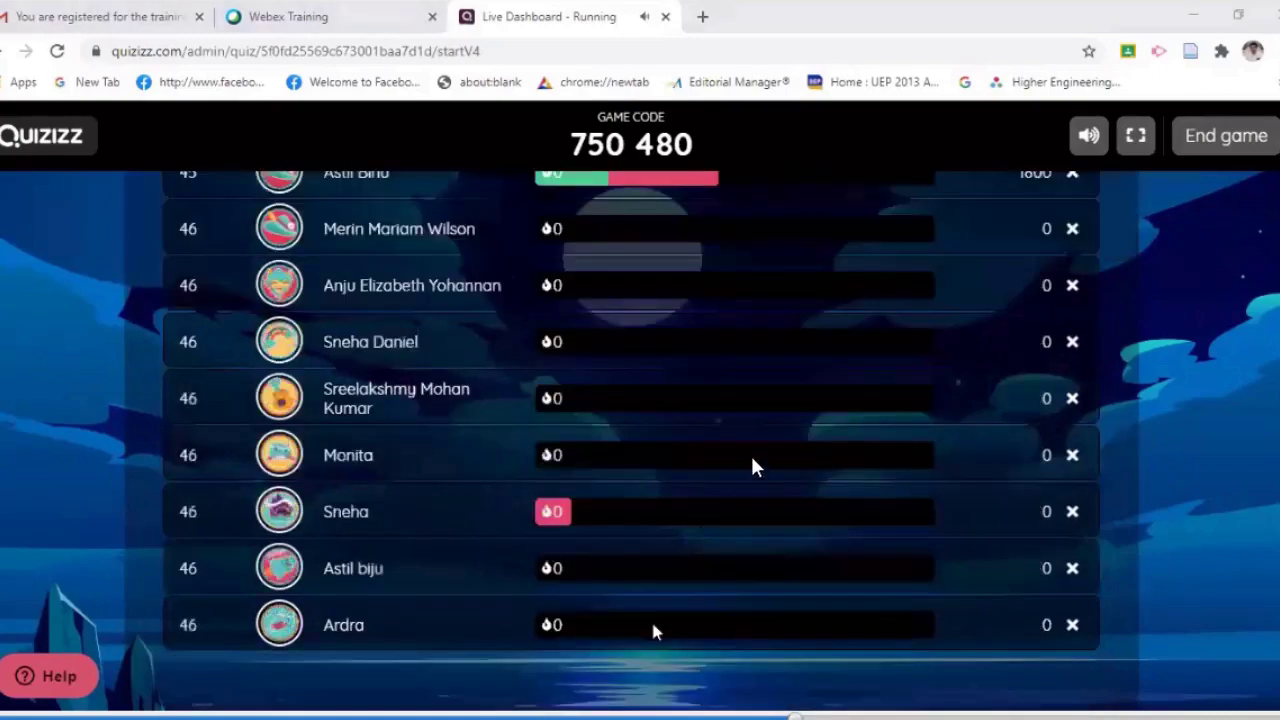
Step: End the earlier live game and examine the players' per-question answers in its summary
{"action": "scroll", "coordinate": [1238, 550], "scroll_direction": "up", "scroll_amount": 15}
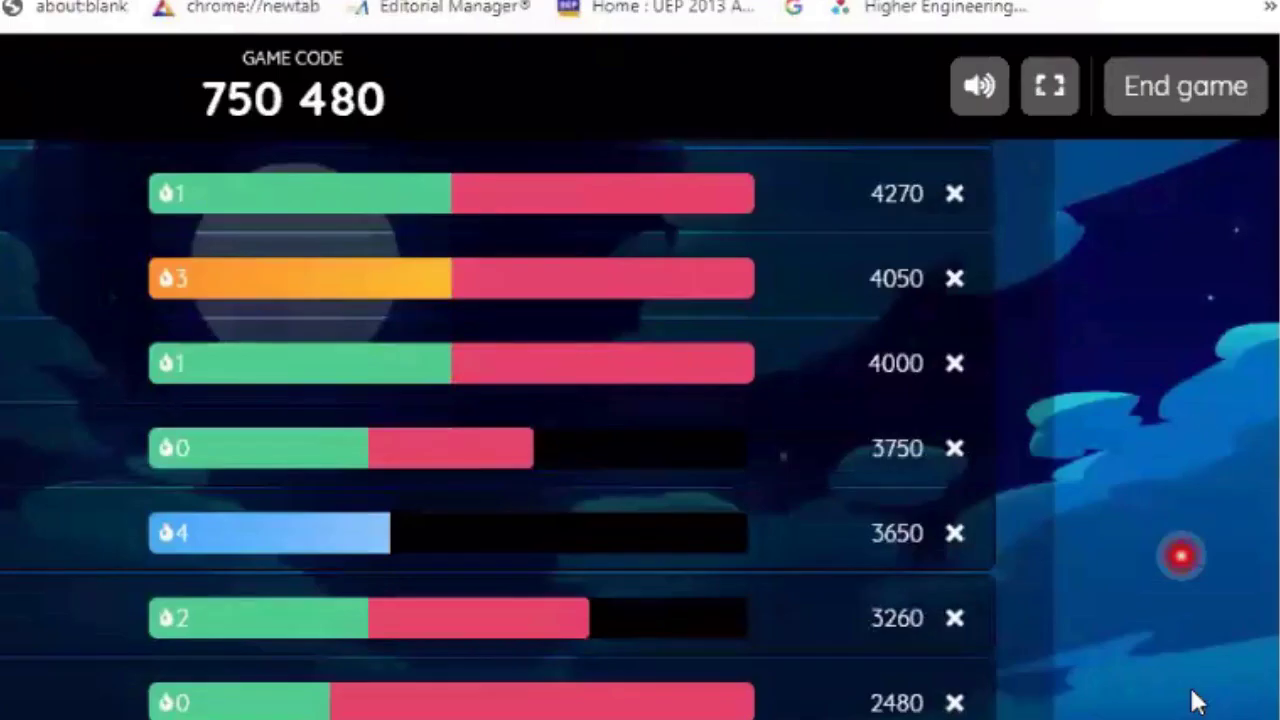
{"action": "scroll", "coordinate": [1181, 556], "scroll_direction": "down", "scroll_amount": 6}
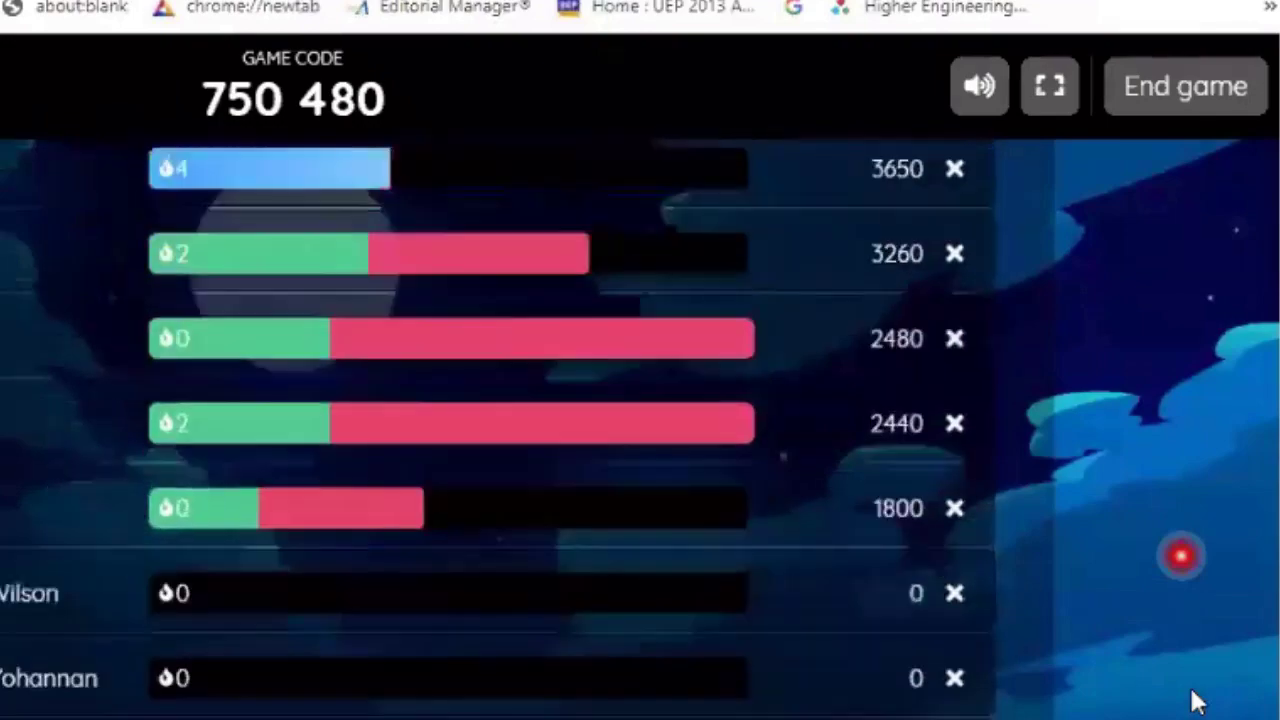
{"action": "left_click", "coordinate": [1188, 94]}
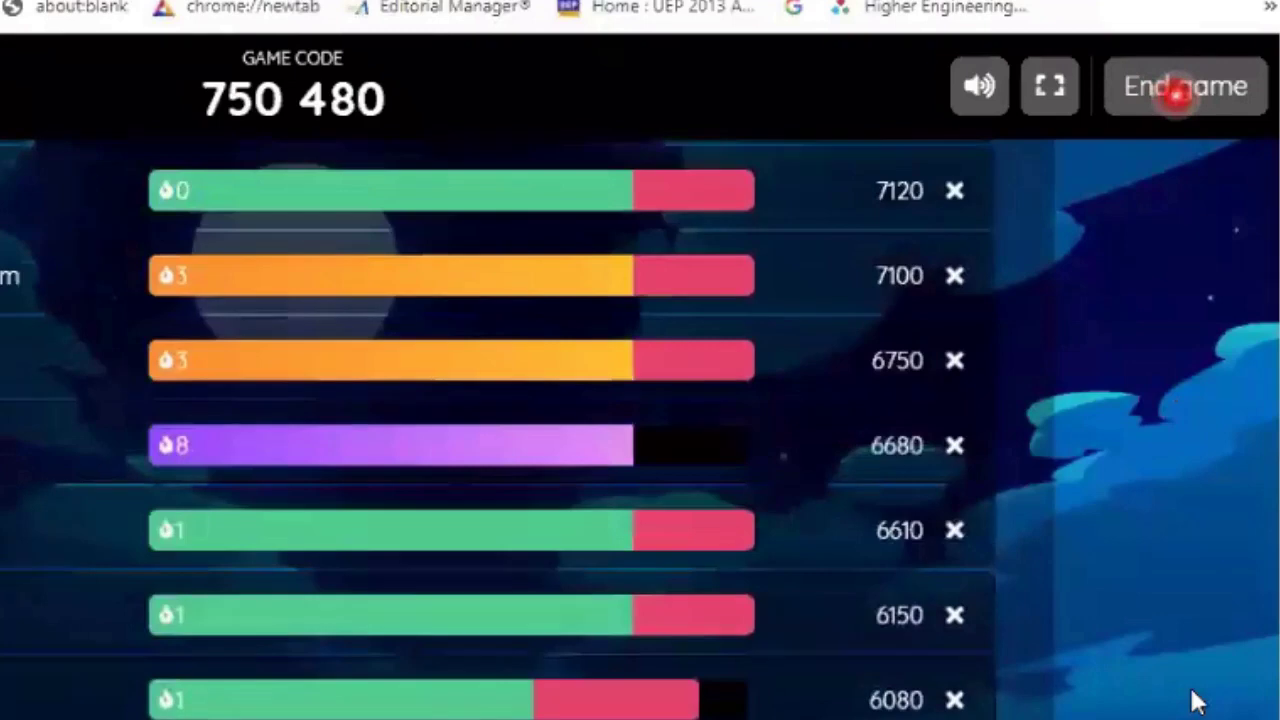
{"action": "left_click", "coordinate": [1207, 80]}
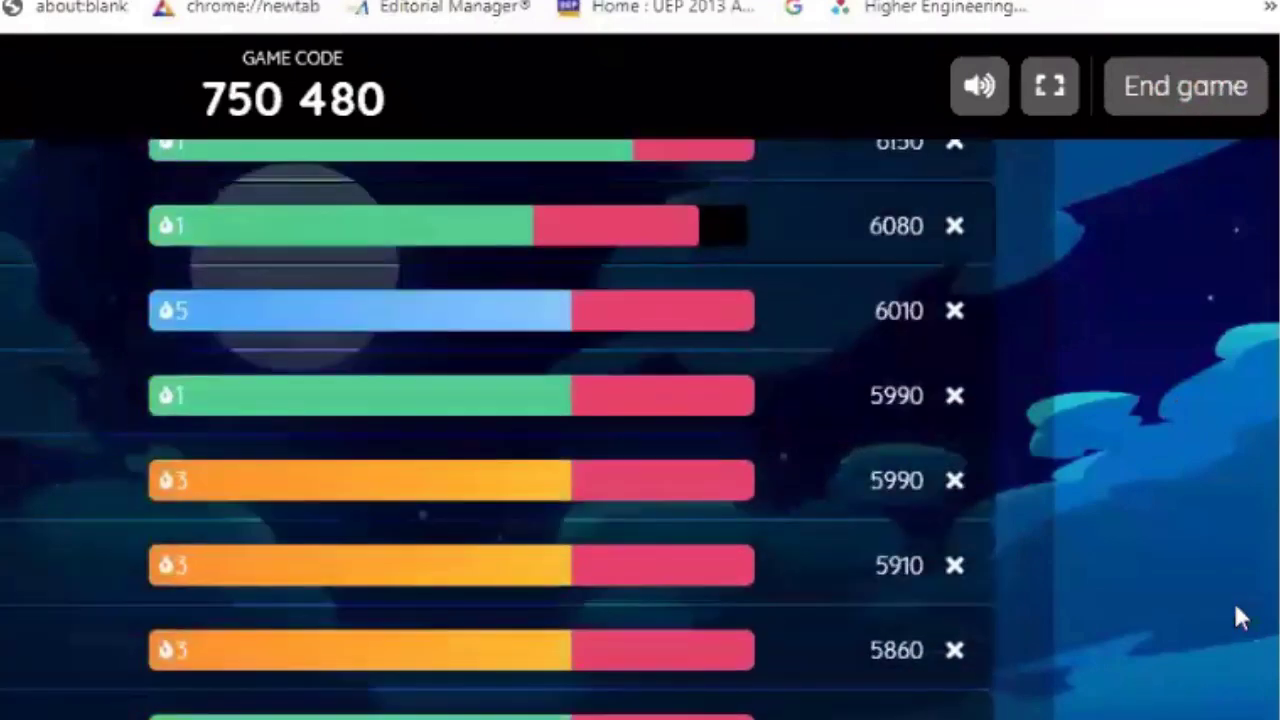
{"action": "scroll", "coordinate": [1215, 480], "scroll_direction": "up", "scroll_amount": 5}
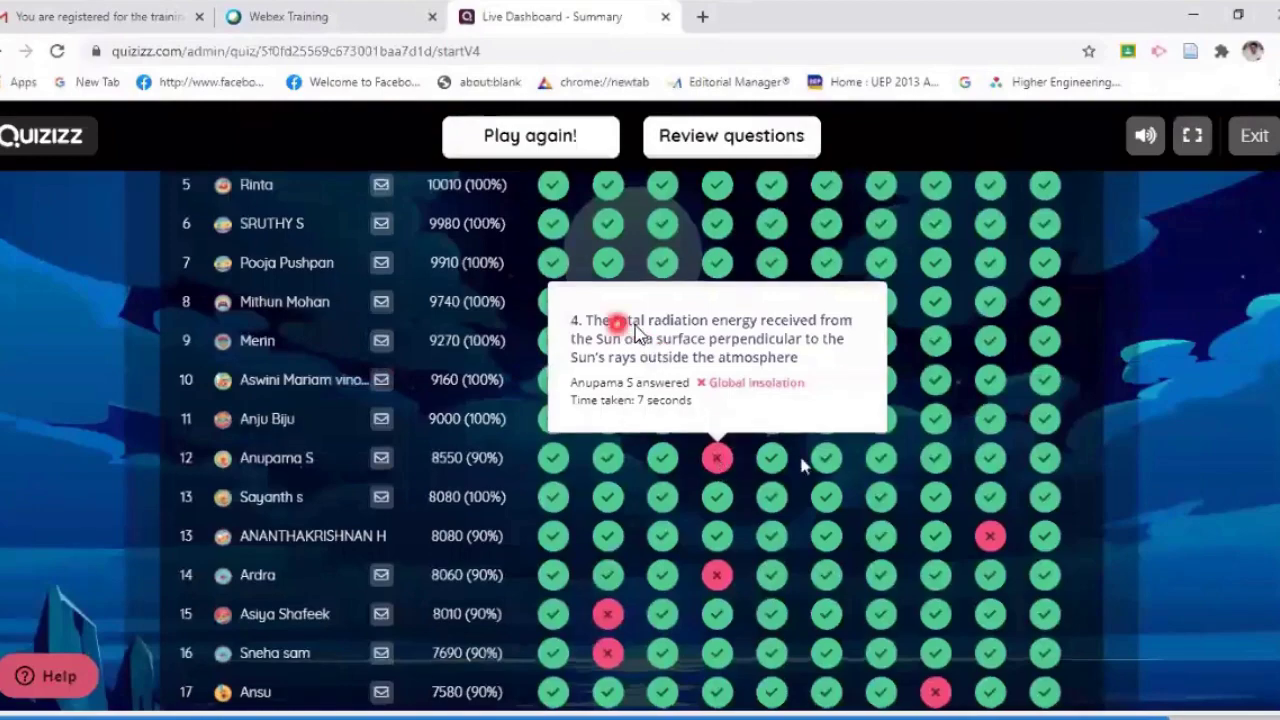
{"action": "scroll", "coordinate": [995, 437], "scroll_direction": "down", "scroll_amount": 1}
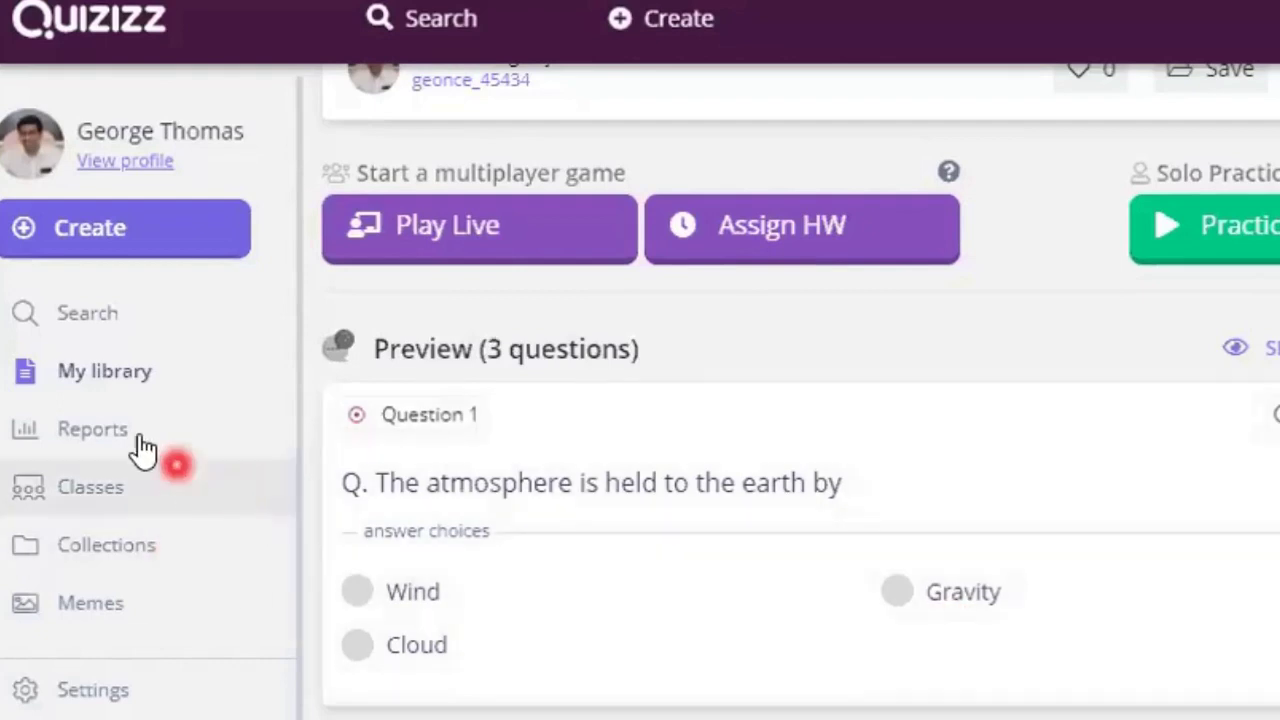
Step: Open the report of the assigned Solar Water Heater quiz and look over the players' results
{"action": "left_click", "coordinate": [128, 440]}
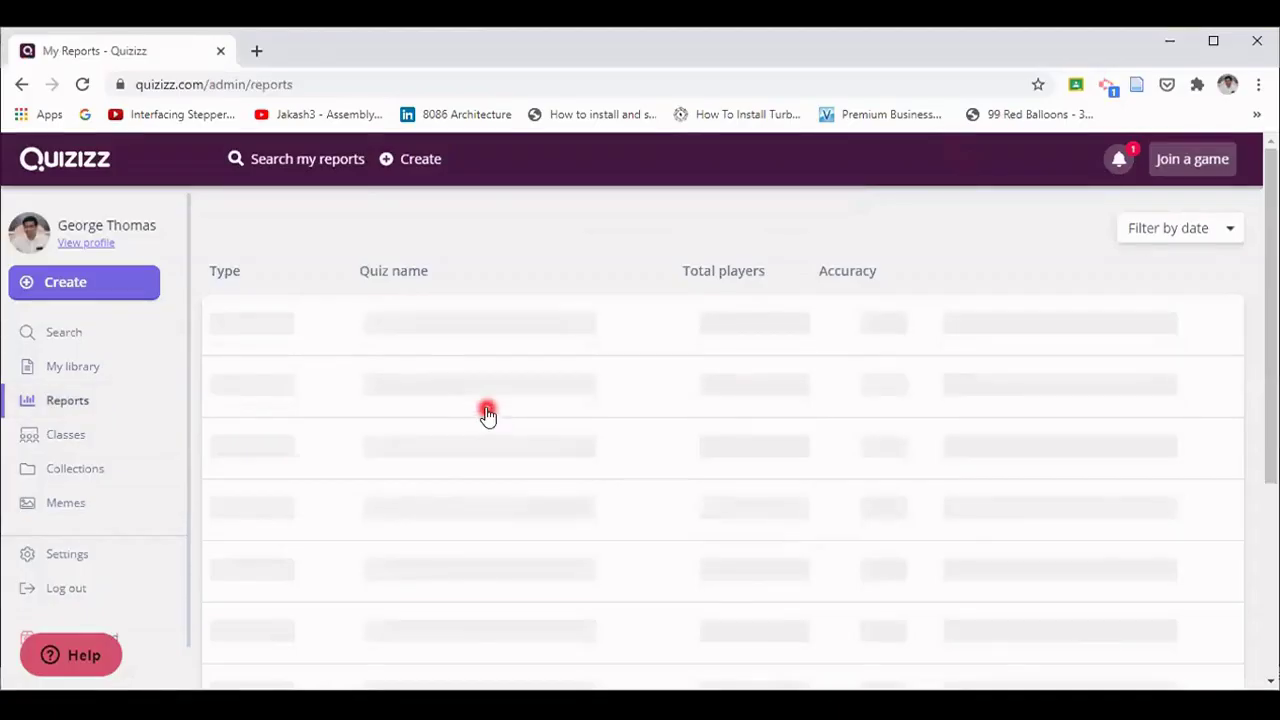
{"action": "scroll", "coordinate": [470, 425], "scroll_direction": "down", "scroll_amount": 2}
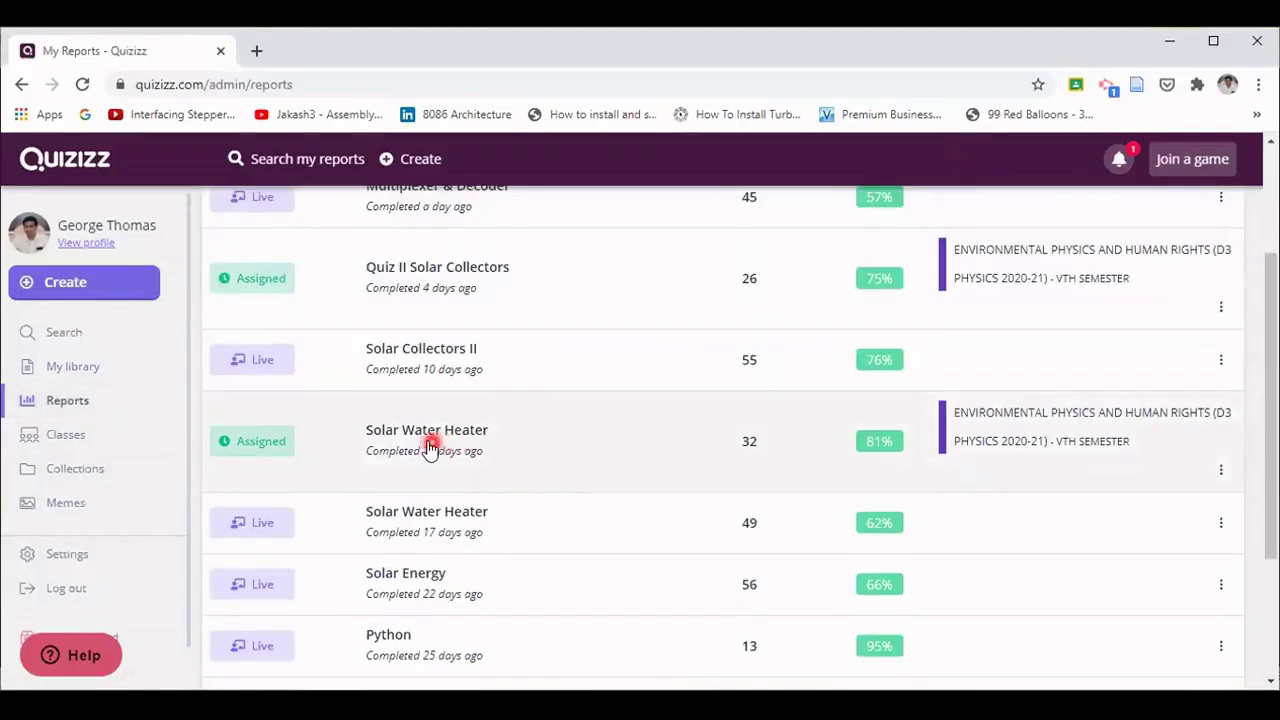
{"action": "left_click", "coordinate": [427, 440]}
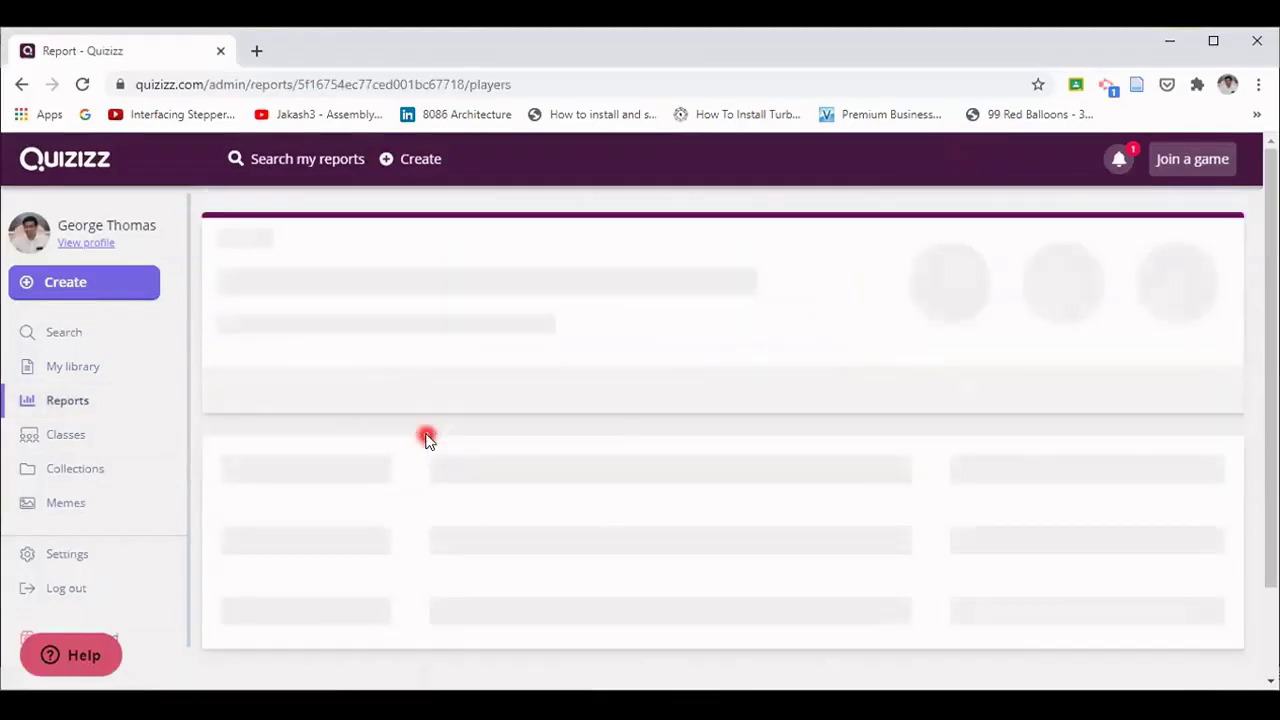
{"action": "scroll", "coordinate": [520, 440], "scroll_direction": "down", "scroll_amount": 2}
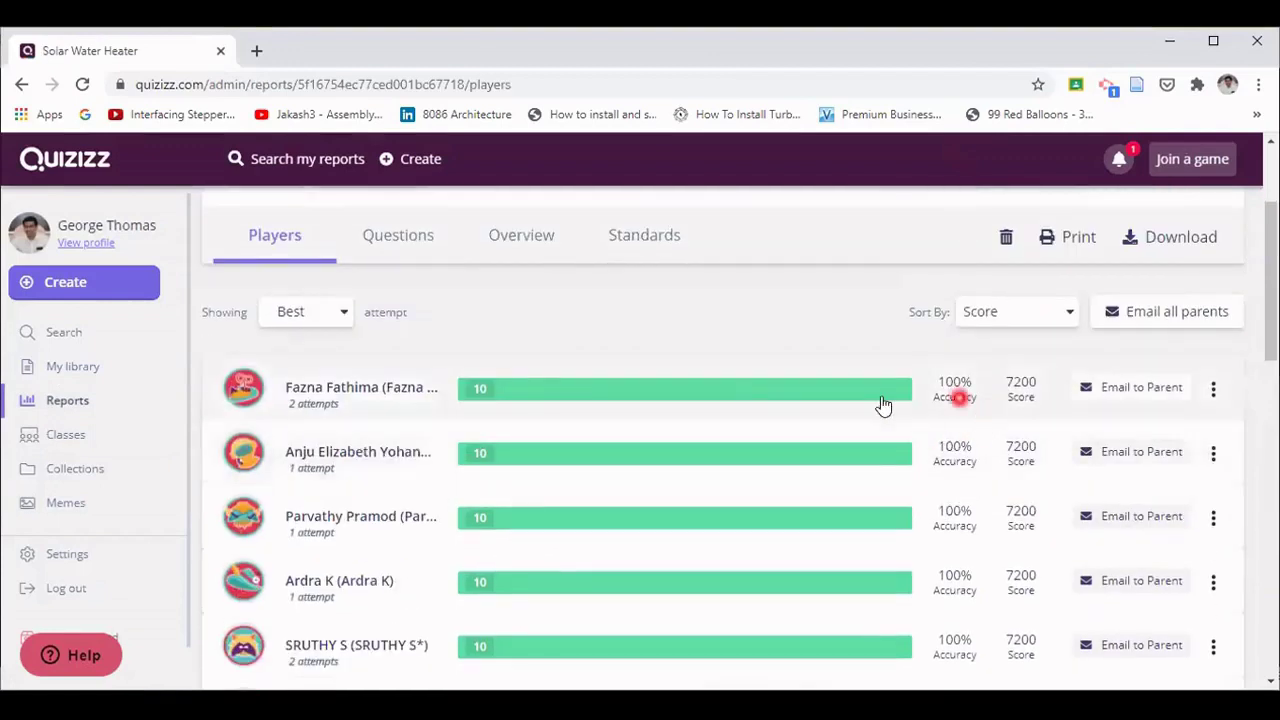
Step: Download the Solar Water Heater report, look through the students' answers in Excel, and switch back to the browser
{"action": "left_click", "coordinate": [1164, 242]}
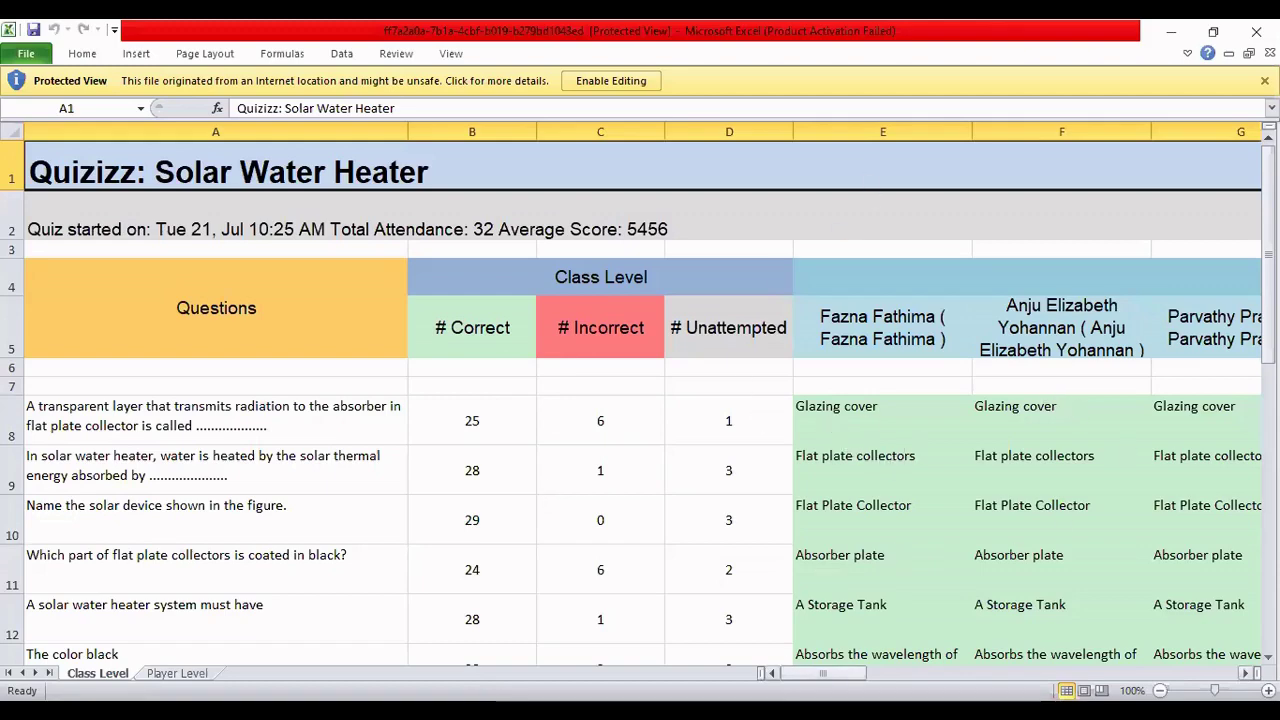
{"action": "left_click_drag", "start_coordinate": [822, 673], "coordinate": [910, 673]}
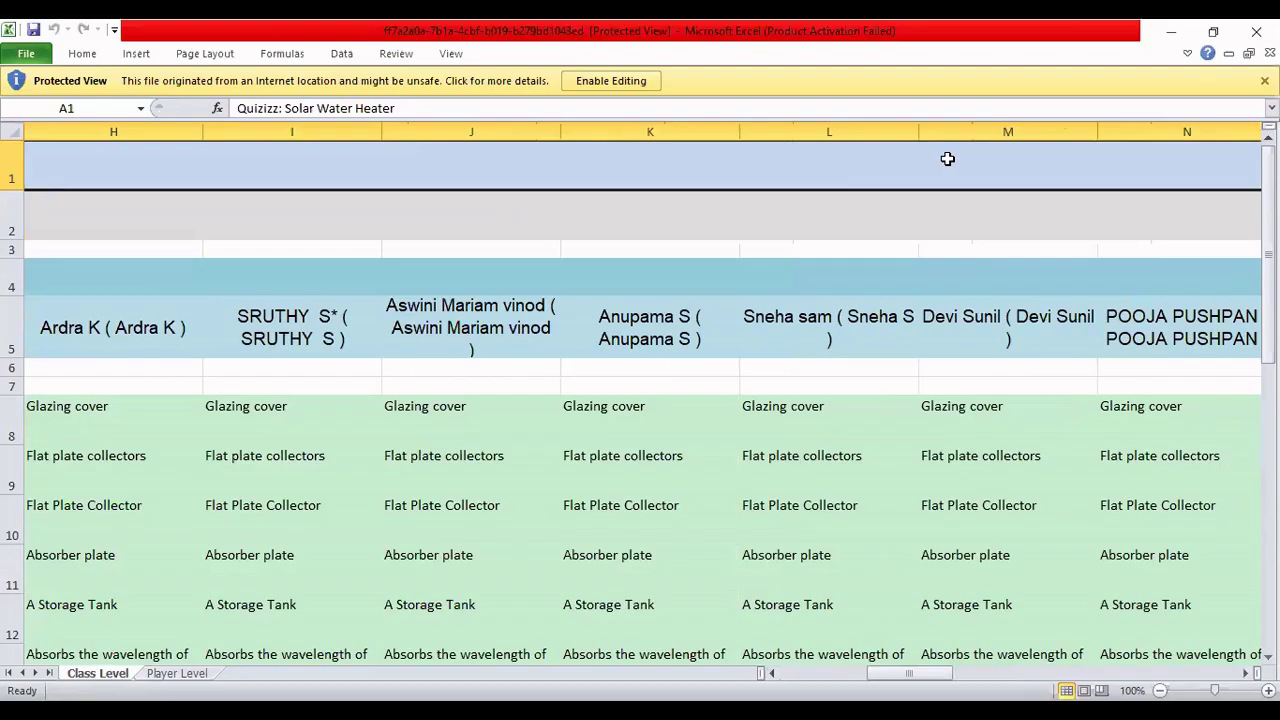
{"action": "key", "text": "alt+Tab"}
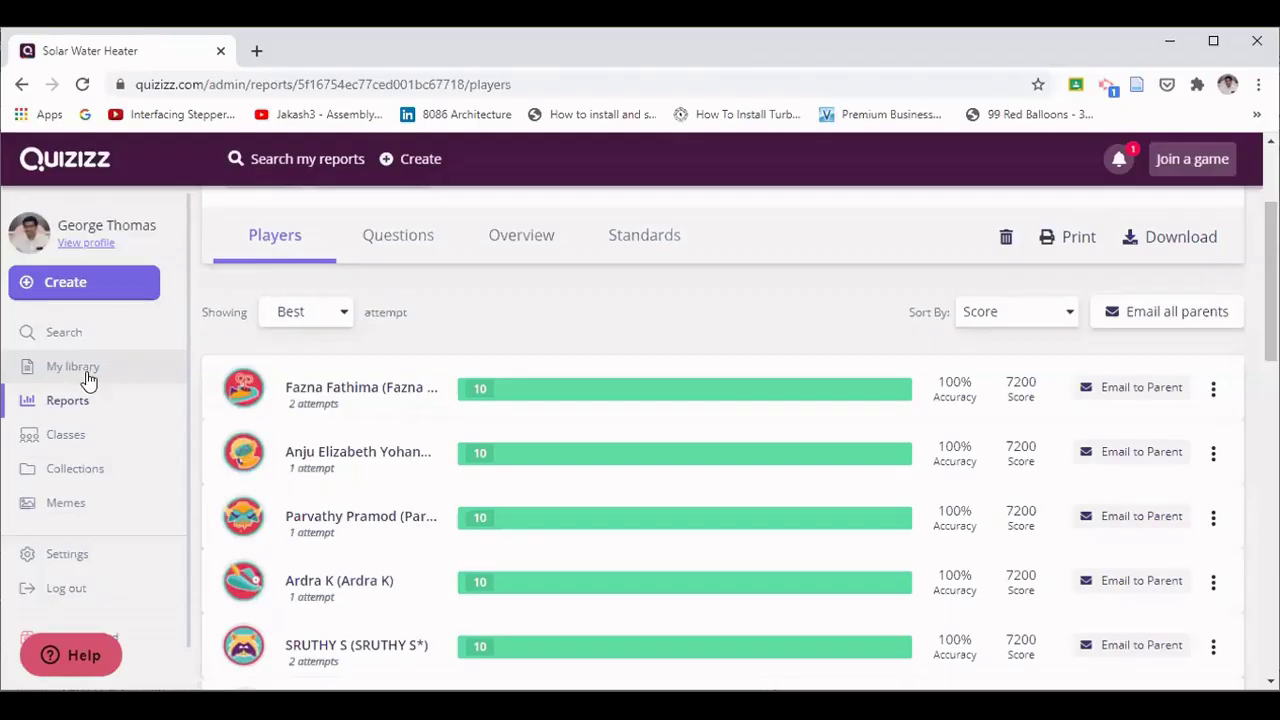
Step: Reopen the Motion quiz from the library and start assigning it as homework
{"action": "left_click", "coordinate": [88, 371]}
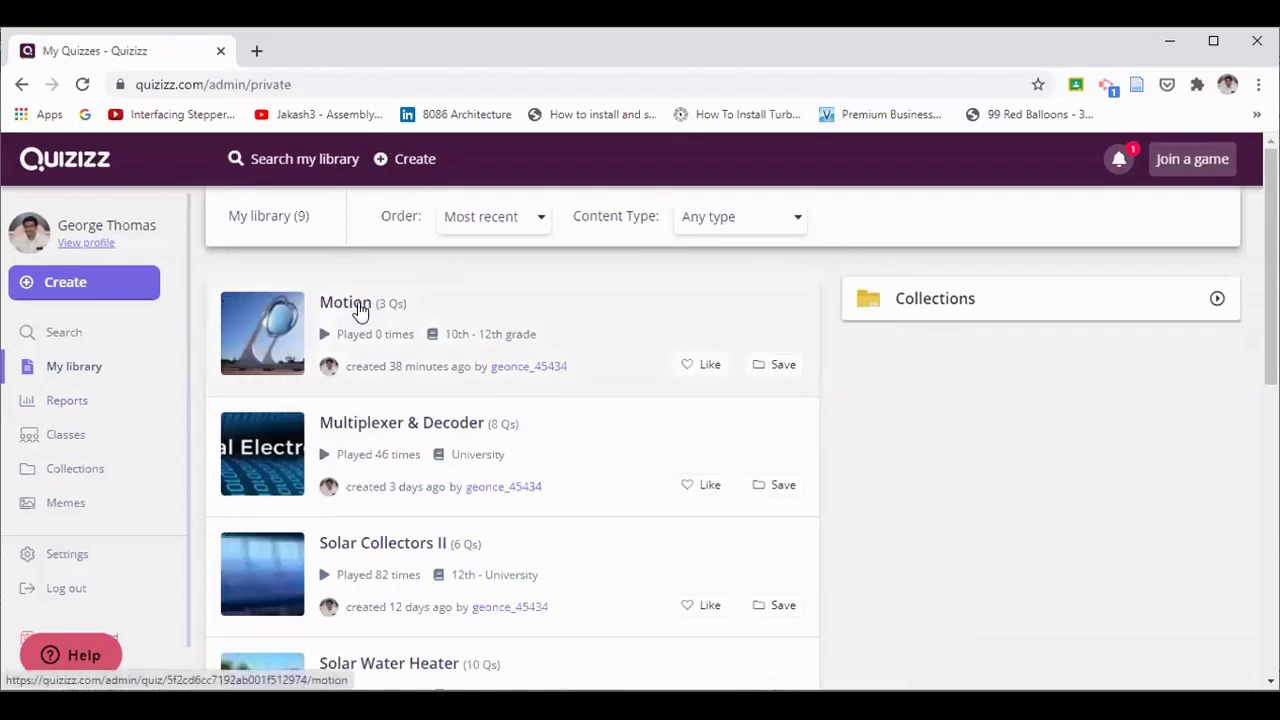
{"action": "left_click", "coordinate": [340, 303]}
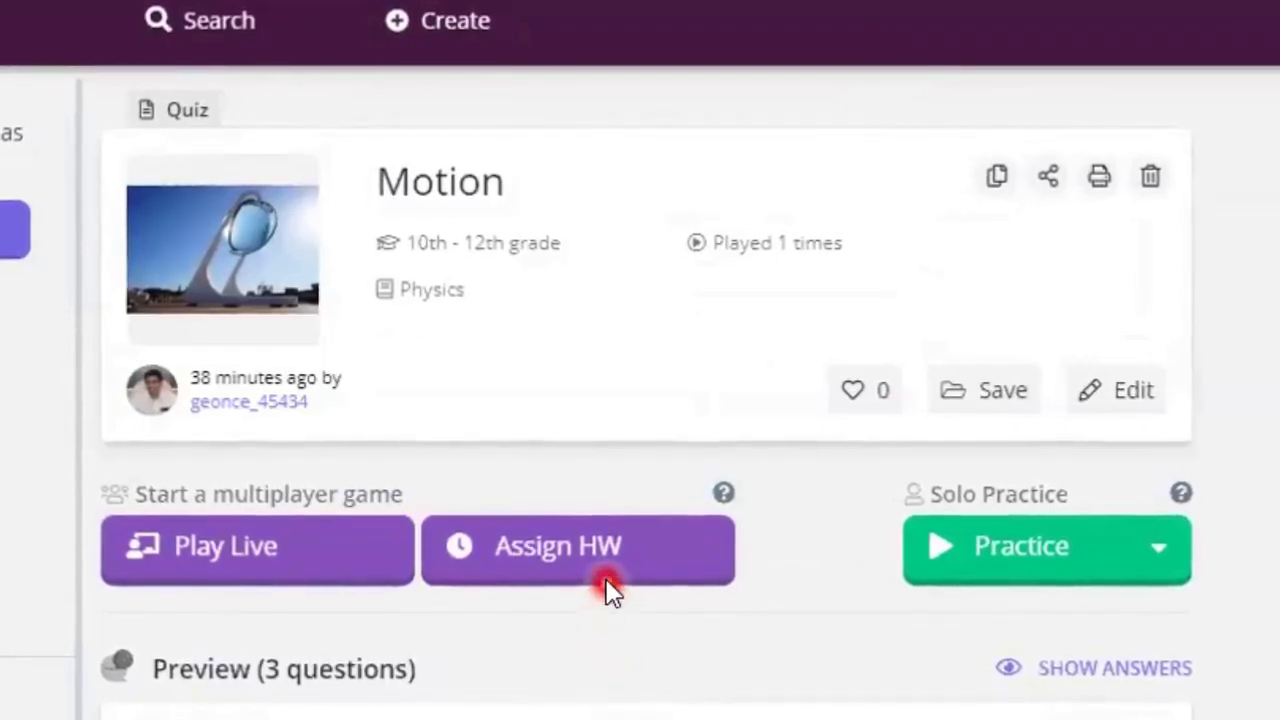
{"action": "left_click", "coordinate": [550, 557]}
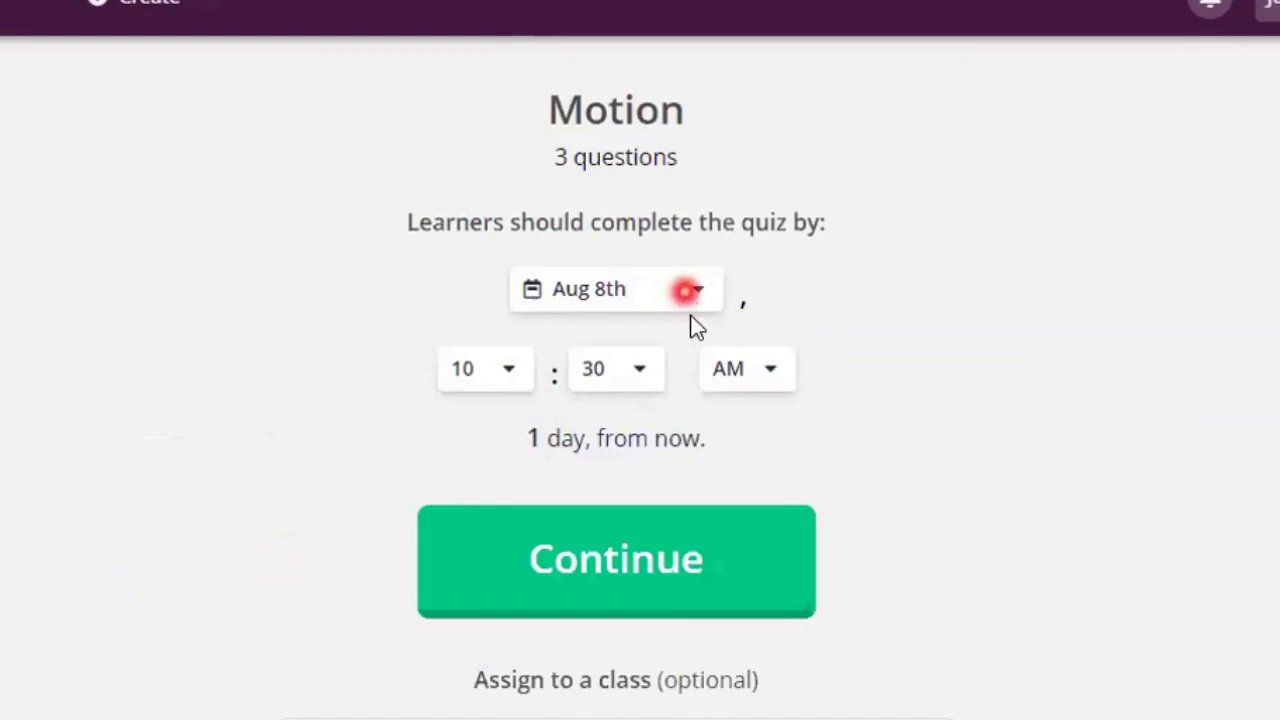
Step: Examine the homework's completion deadline and its general and gameplay settings
{"action": "scroll", "coordinate": [1000, 515], "scroll_direction": "down", "scroll_amount": 9}
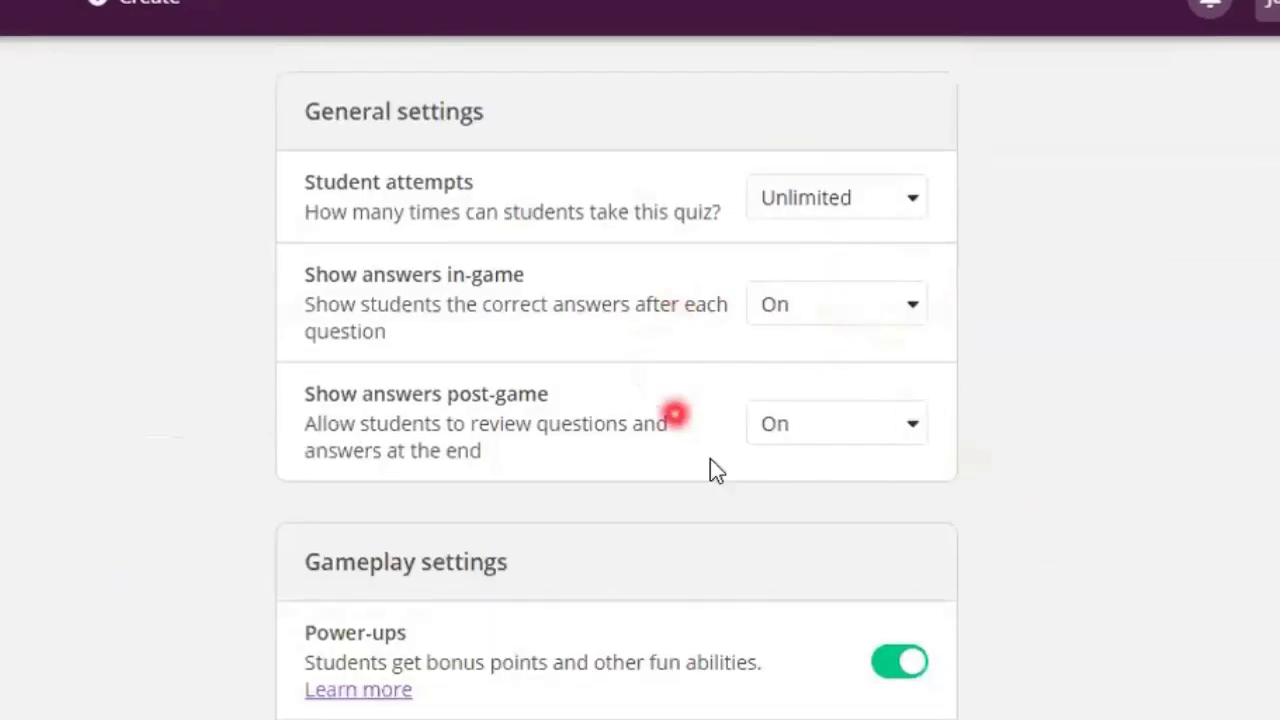
{"action": "scroll", "coordinate": [690, 540], "scroll_direction": "down", "scroll_amount": 3}
{"action": "scroll", "coordinate": [590, 690], "scroll_direction": "down", "scroll_amount": 3}
{"action": "scroll", "coordinate": [617, 700], "scroll_direction": "down", "scroll_amount": 2}
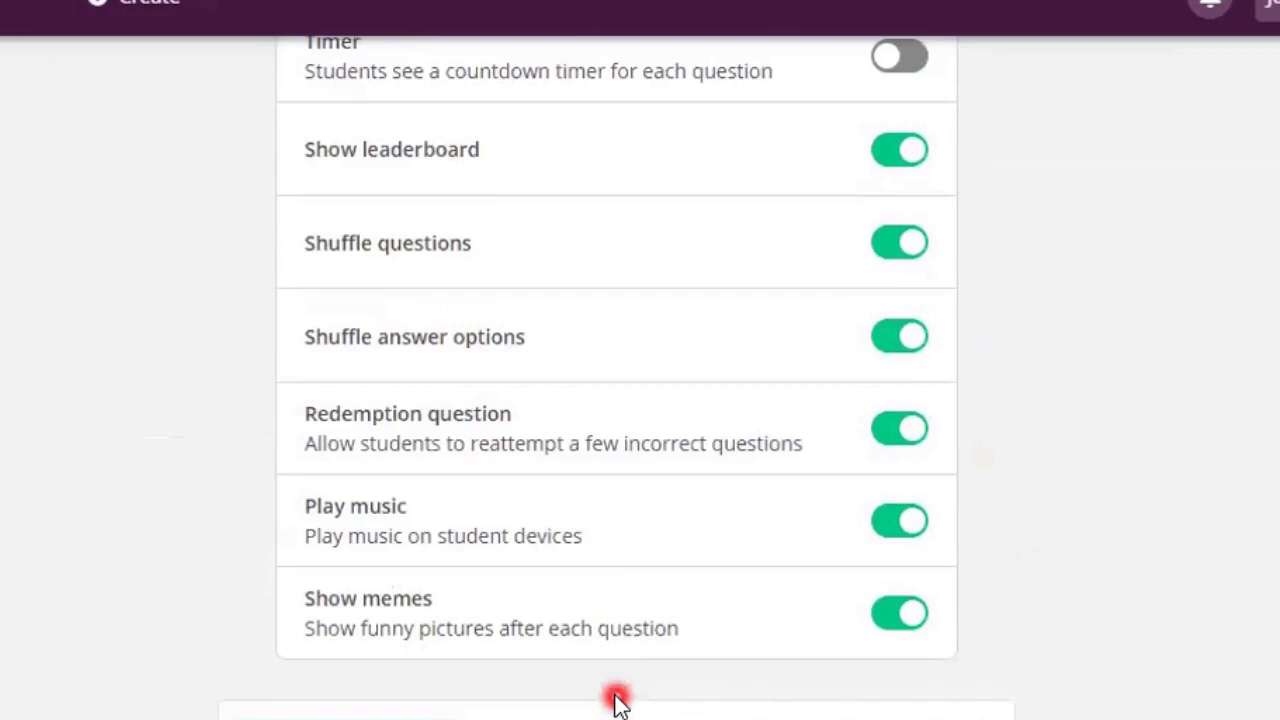
{"action": "scroll", "coordinate": [617, 700], "scroll_direction": "up", "scroll_amount": 18}
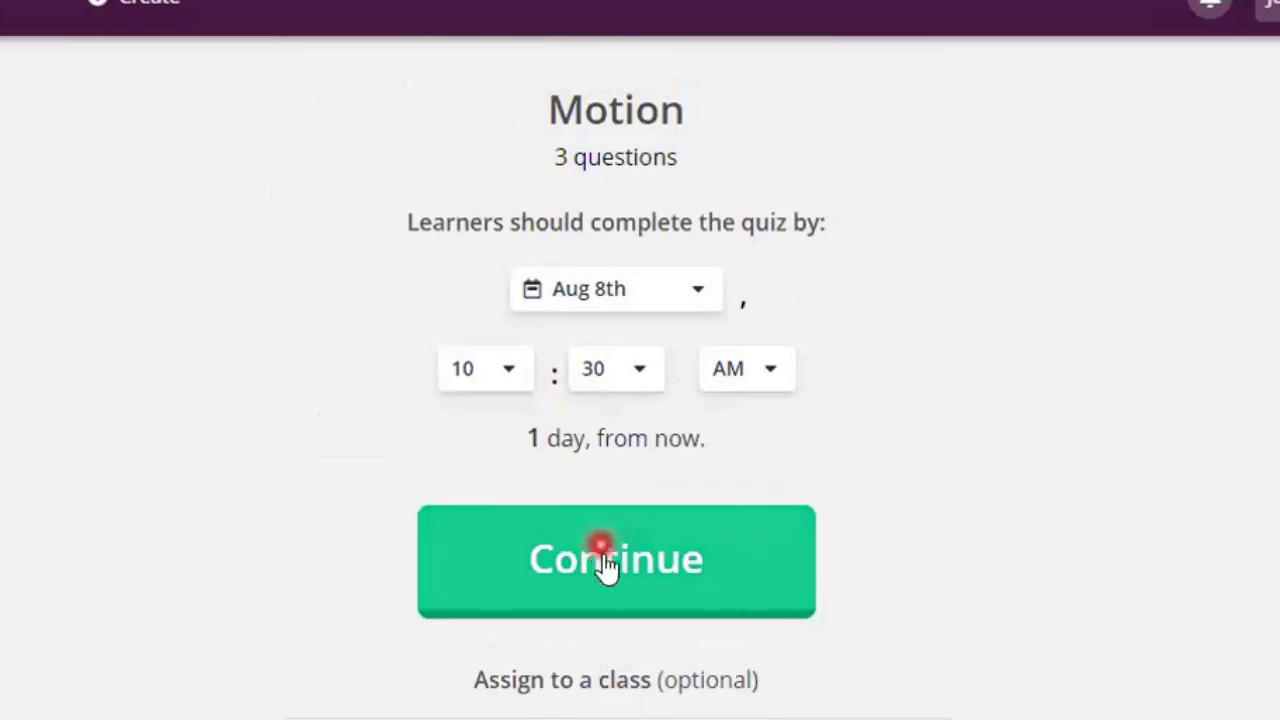
Step: View the classes the homework can be assigned to and cancel without selecting any
{"action": "scroll", "coordinate": [608, 566], "scroll_direction": "down", "scroll_amount": 3}
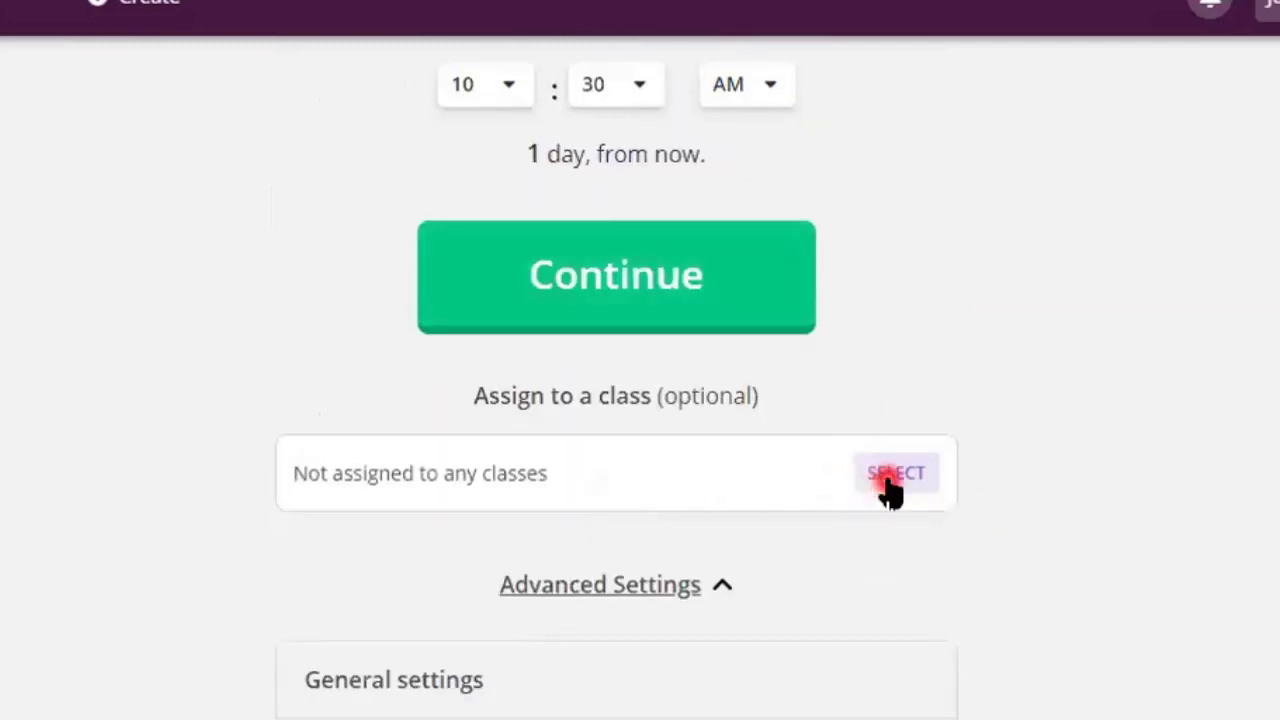
{"action": "left_click", "coordinate": [901, 474]}
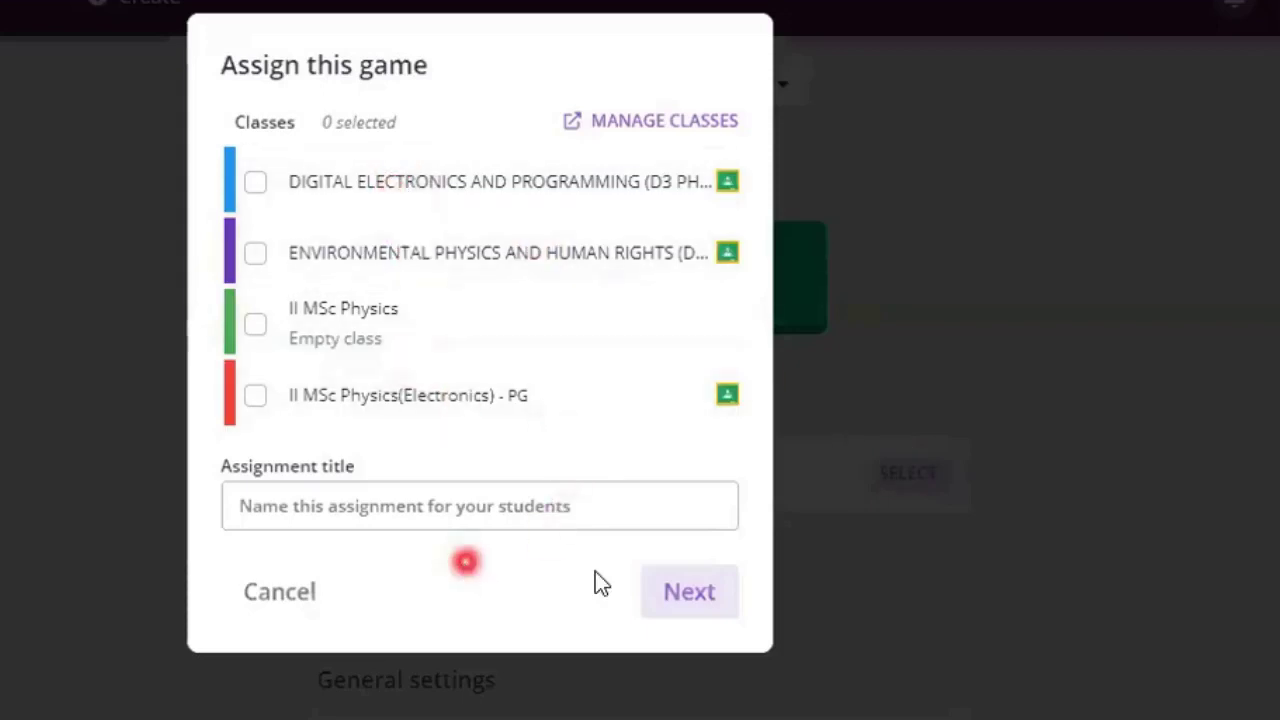
{"action": "left_click", "coordinate": [314, 594]}
Step: Create the Motion homework game without assigning a class and copy its join link
{"action": "left_click", "coordinate": [666, 437]}
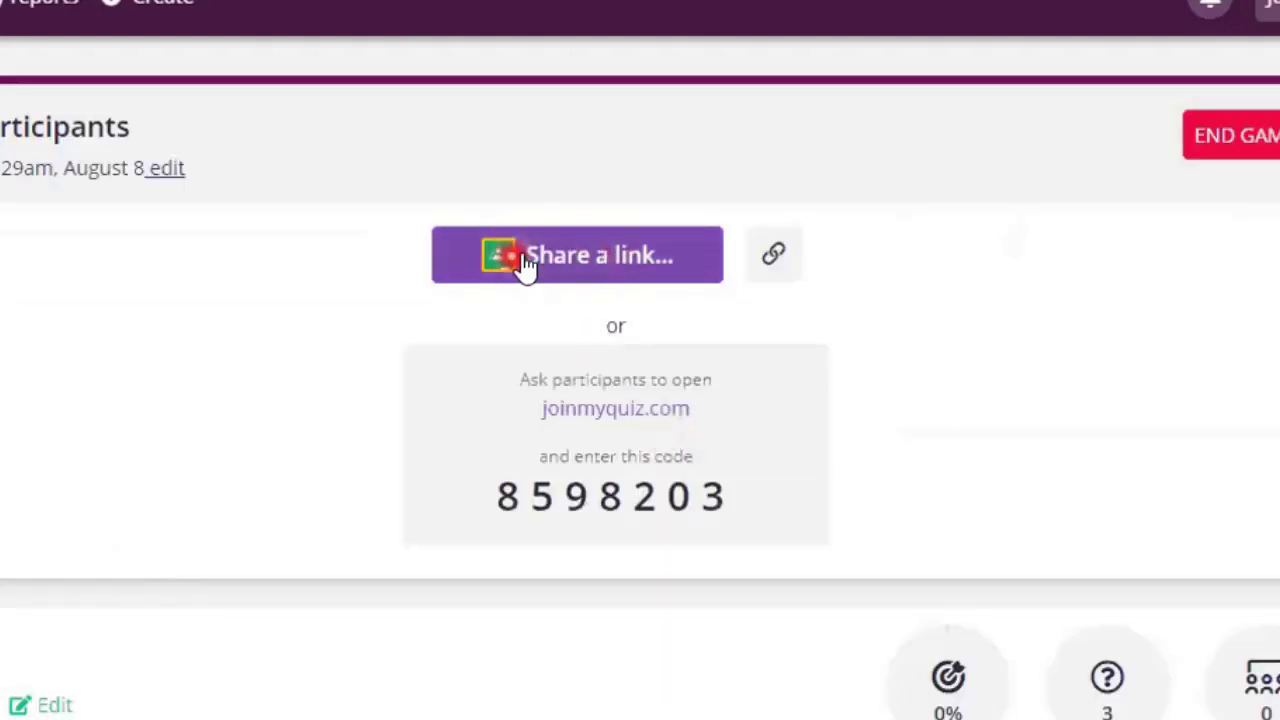
{"action": "left_click", "coordinate": [776, 258]}
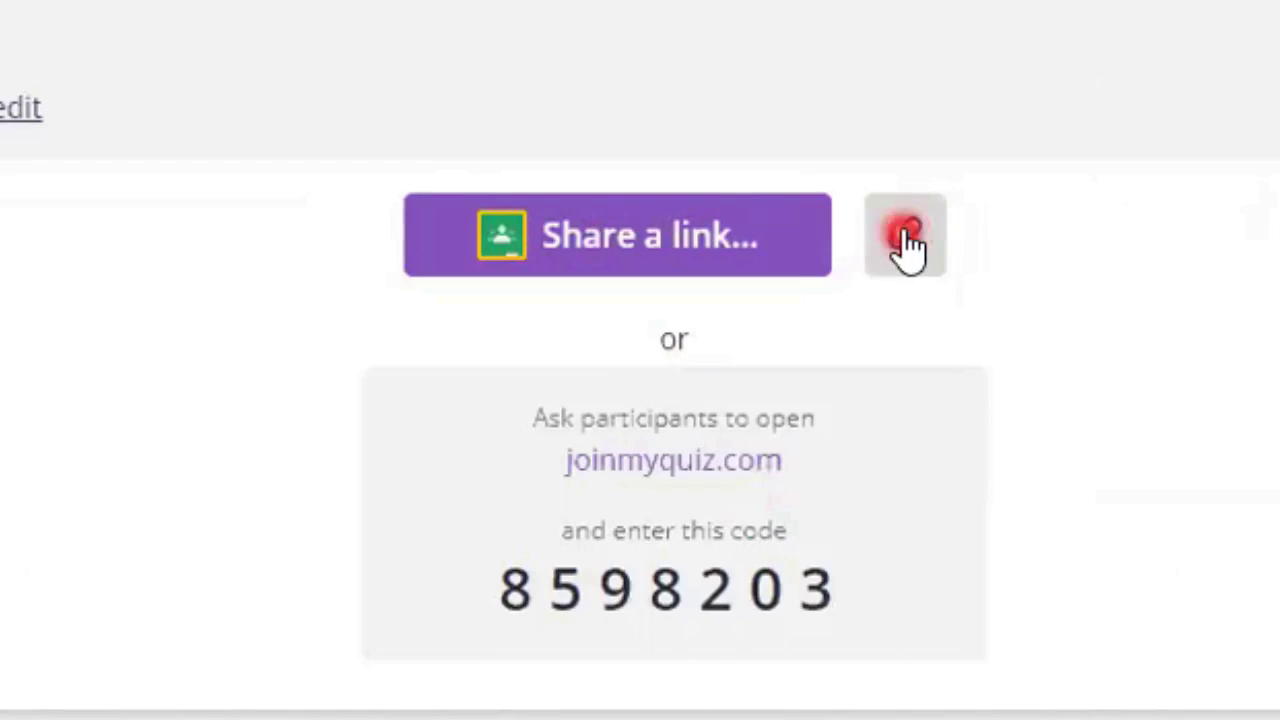